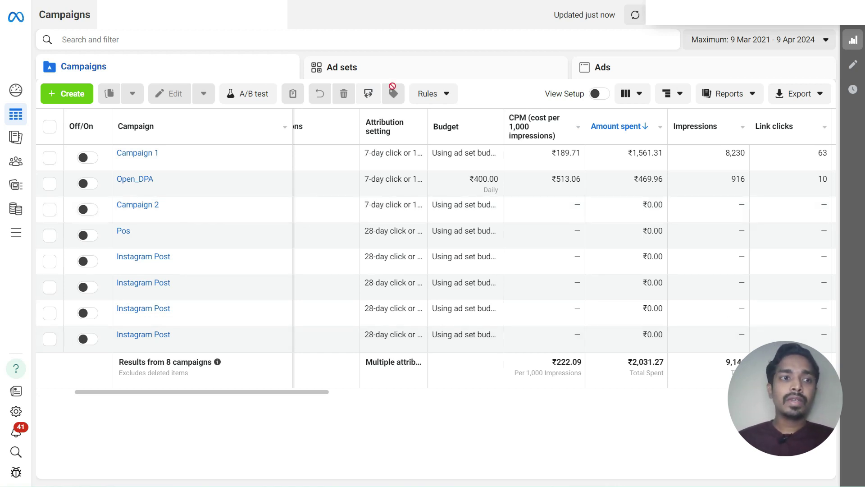
Create a manually set up Sales campaign draft with its ad set and ad
{"action": "left_click", "coordinate": [80, 97]}
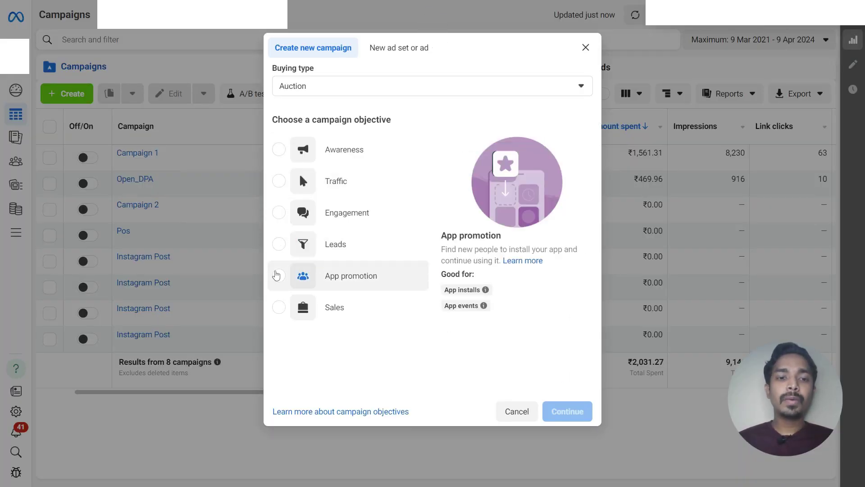
{"action": "left_click", "coordinate": [279, 311]}
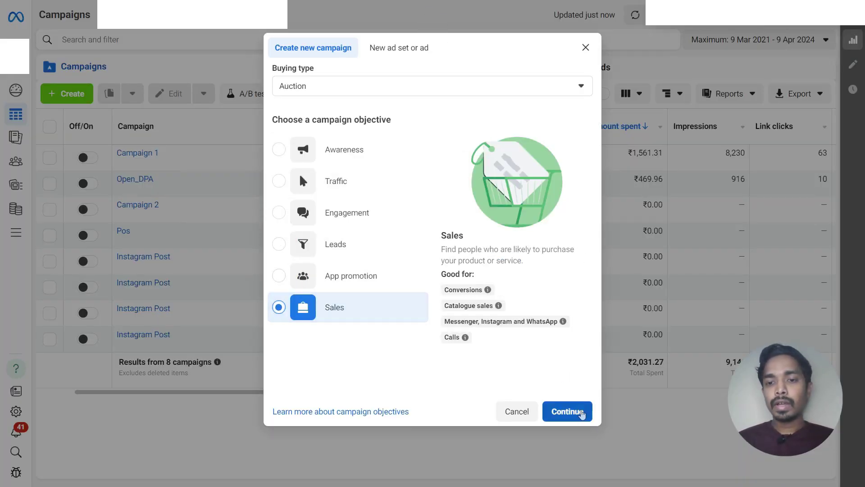
{"action": "left_click", "coordinate": [578, 414]}
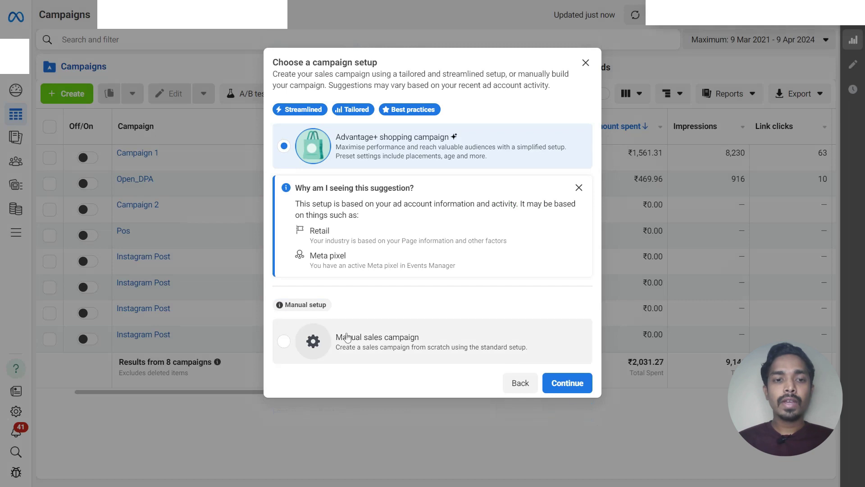
{"action": "left_click", "coordinate": [284, 344]}
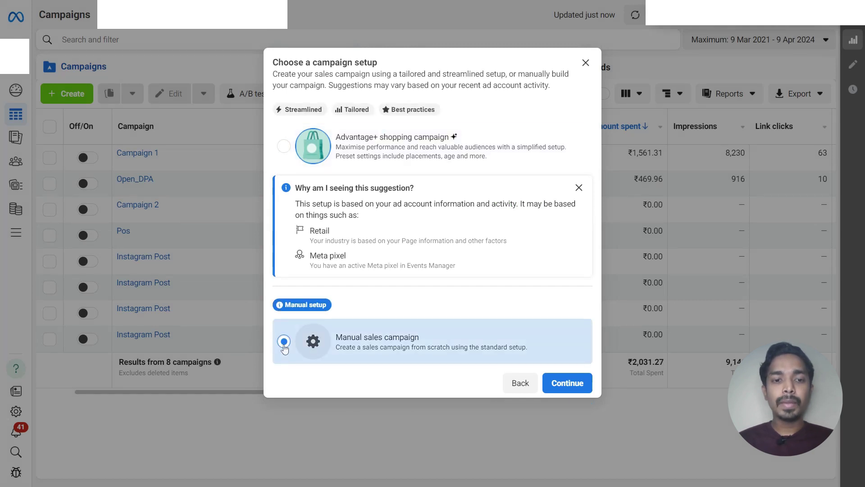
{"action": "left_click", "coordinate": [575, 383]}
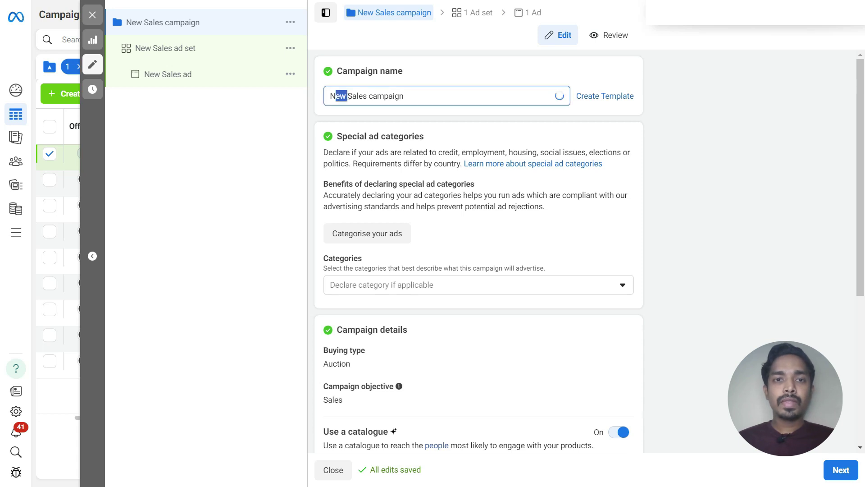
Delete 'New' from the campaign name to start renaming it 'Sales - Summer Sale'
{"action": "mouse_move", "coordinate": [347, 96]}
{"action": "left_mouse_down"}
{"action": "mouse_move", "coordinate": [304, 104]}
{"action": "mouse_move", "coordinate": [453, 90]}
{"action": "left_mouse_up"}
{"action": "key", "text": "BackSpace"}
{"action": "key", "text": "BackSpace"}
{"action": "type", "text": "Su"}
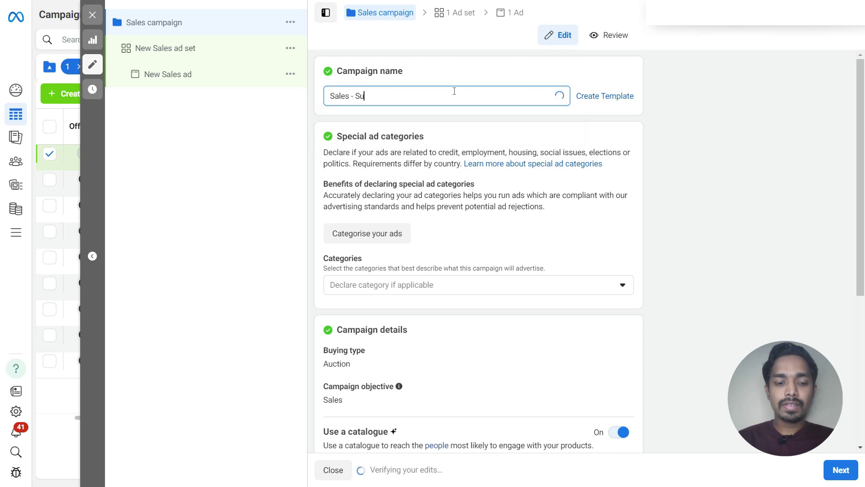
{"action": "type", "text": "mmer"}
{"action": "type", "text": " Sale"}
{"action": "scroll", "coordinate": [322, 224], "scroll_direction": "down", "scroll_amount": 3}
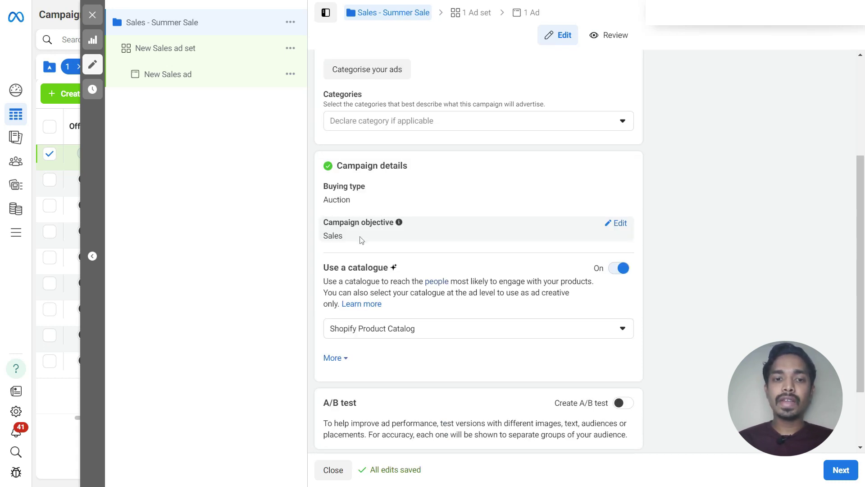
{"action": "scroll", "coordinate": [406, 305], "scroll_direction": "down", "scroll_amount": 2}
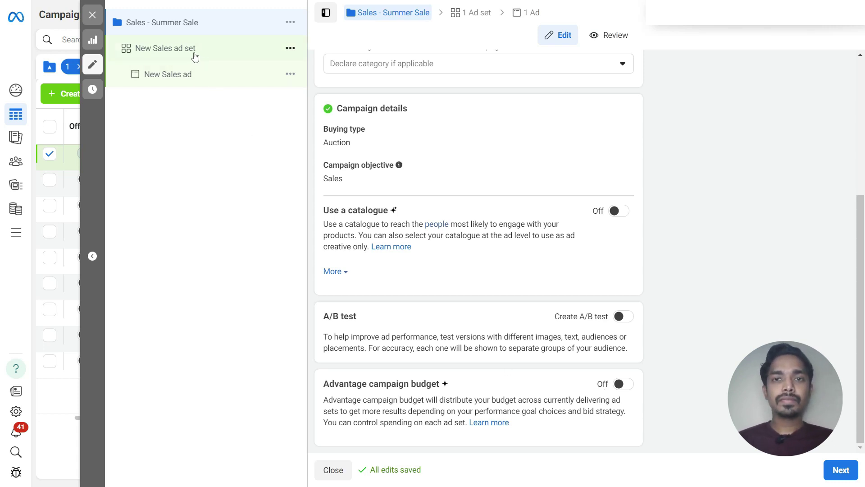
Rename the New Sales ad set to 'Purchase' and set its conversion event to Purchase
{"action": "left_click", "coordinate": [165, 48]}
{"action": "triple_click", "coordinate": [377, 96]}
{"action": "type", "text": "Pu"}
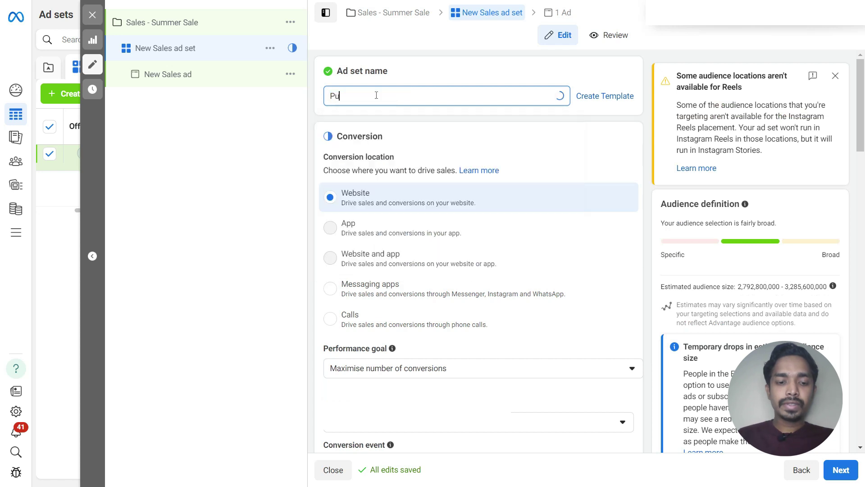
{"action": "type", "text": "rchase"}
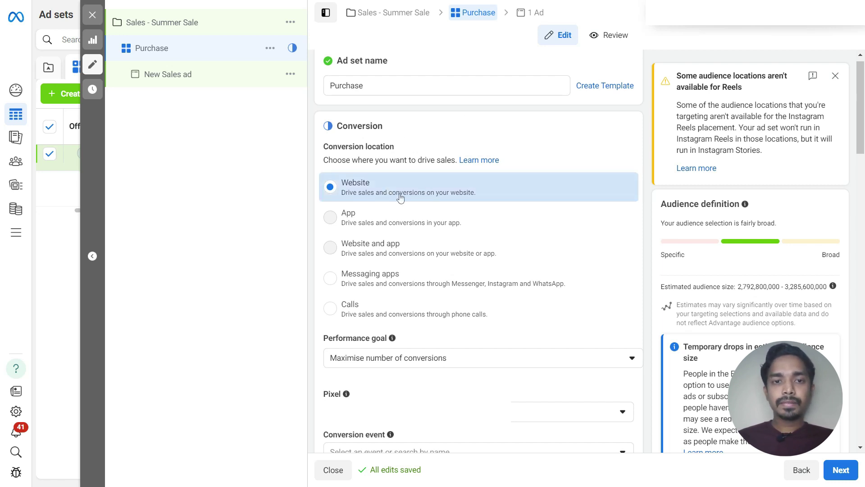
{"action": "scroll", "coordinate": [453, 295], "scroll_direction": "down", "scroll_amount": 4}
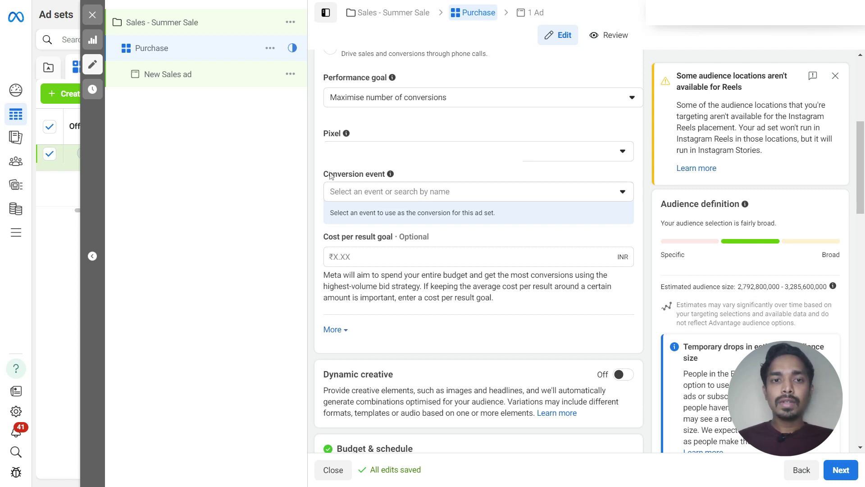
{"action": "left_click_drag", "start_coordinate": [321, 175], "coordinate": [388, 176]}
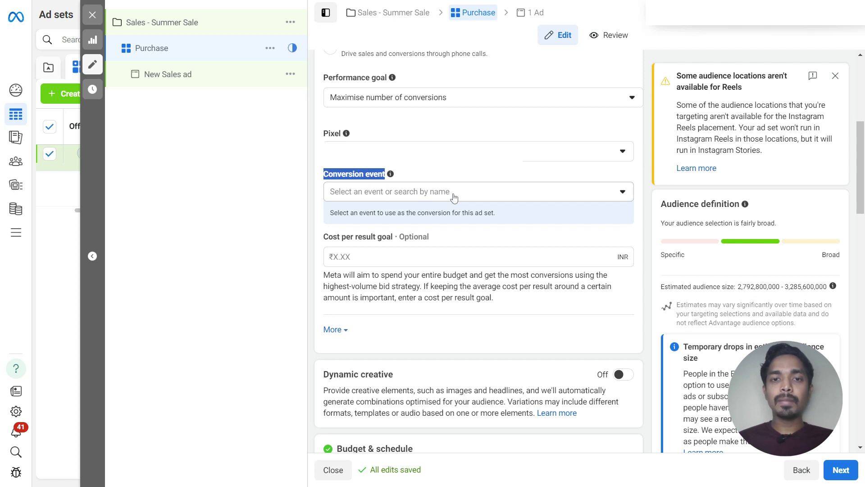
{"action": "left_click", "coordinate": [453, 196]}
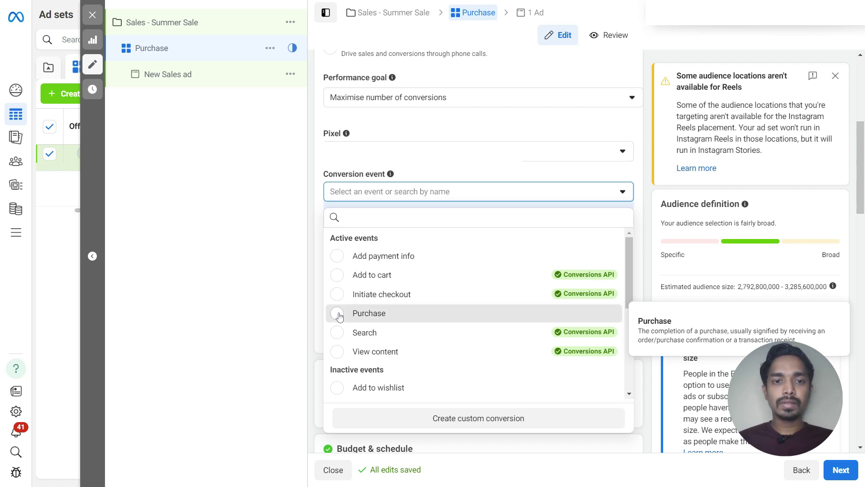
{"action": "left_click", "coordinate": [340, 315]}
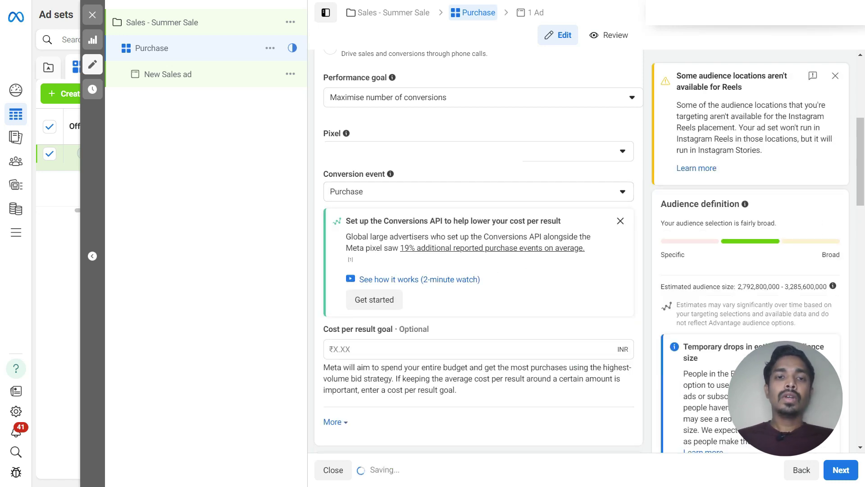
{"action": "scroll", "coordinate": [497, 278], "scroll_direction": "down", "scroll_amount": 5}
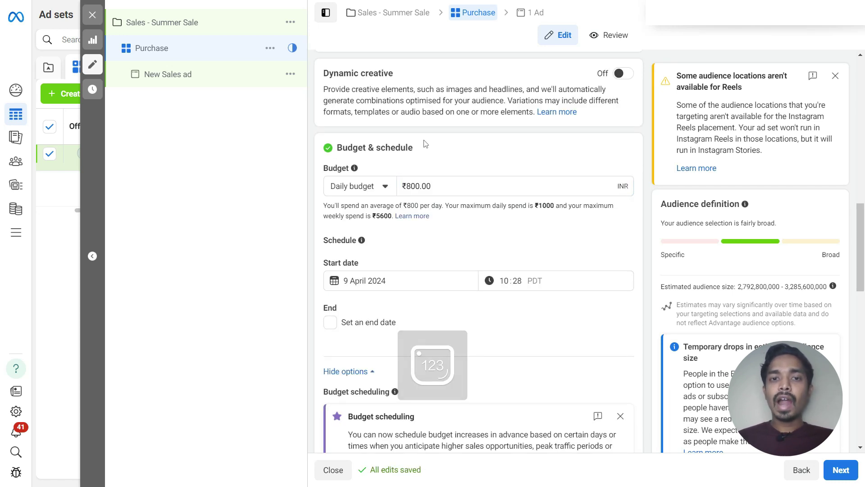
Change the Purchase ad set's daily budget amount to ₹500
{"action": "left_click", "coordinate": [417, 186]}
{"action": "key", "text": "ctrl+a"}
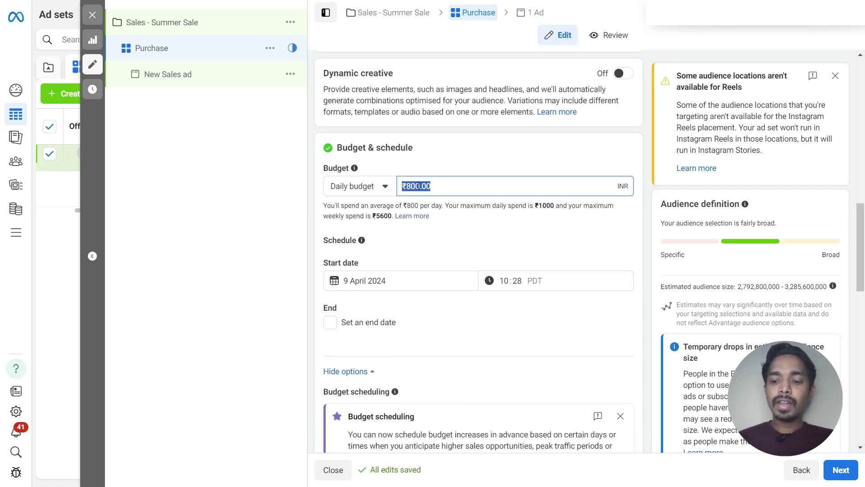
{"action": "type", "text": "5"}
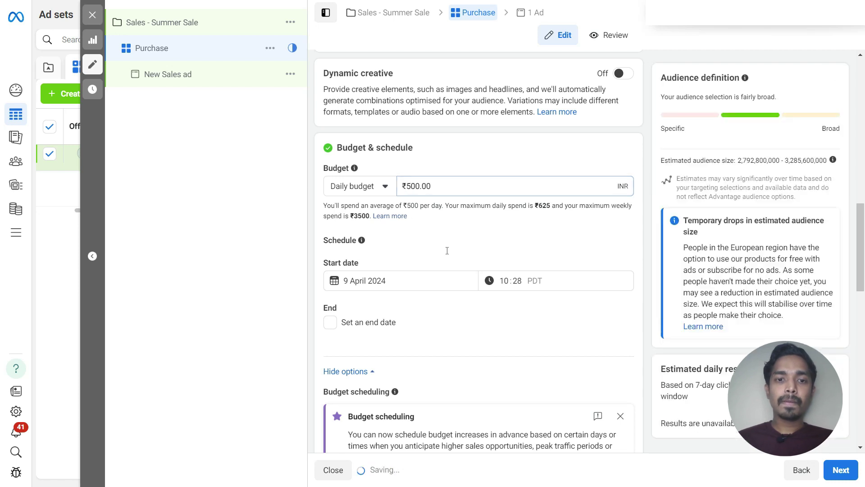
{"action": "left_click", "coordinate": [446, 249]}
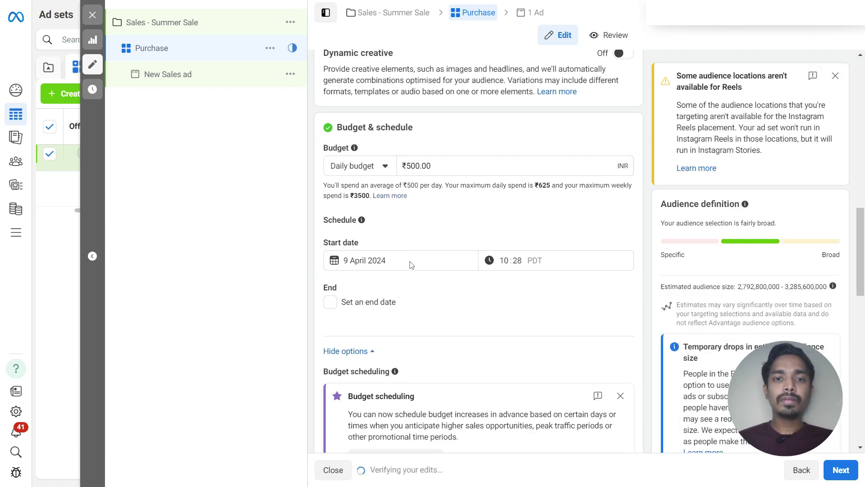
{"action": "scroll", "coordinate": [410, 265], "scroll_direction": "down", "scroll_amount": 3}
{"action": "scroll", "coordinate": [410, 265], "scroll_direction": "down", "scroll_amount": 3}
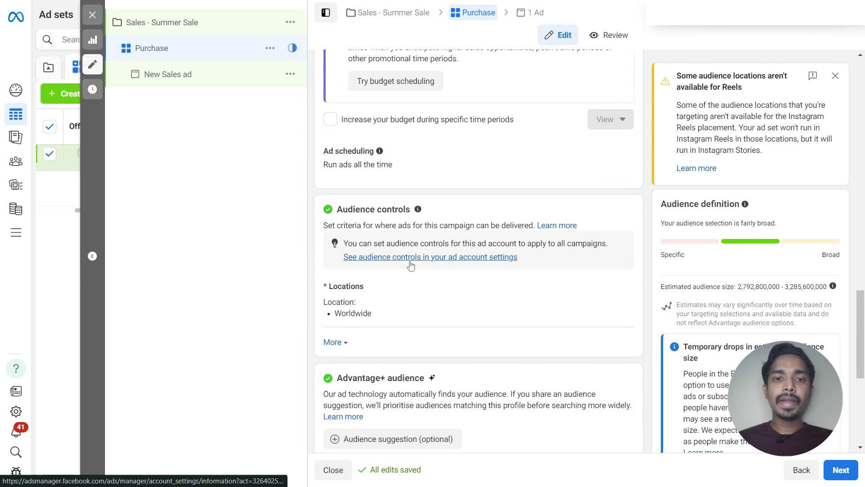
{"action": "scroll", "coordinate": [411, 265], "scroll_direction": "up", "scroll_amount": 1}
{"action": "scroll", "coordinate": [410, 265], "scroll_direction": "up", "scroll_amount": 2}
{"action": "scroll", "coordinate": [410, 265], "scroll_direction": "up", "scroll_amount": 2}
{"action": "scroll", "coordinate": [410, 265], "scroll_direction": "down", "scroll_amount": 3}
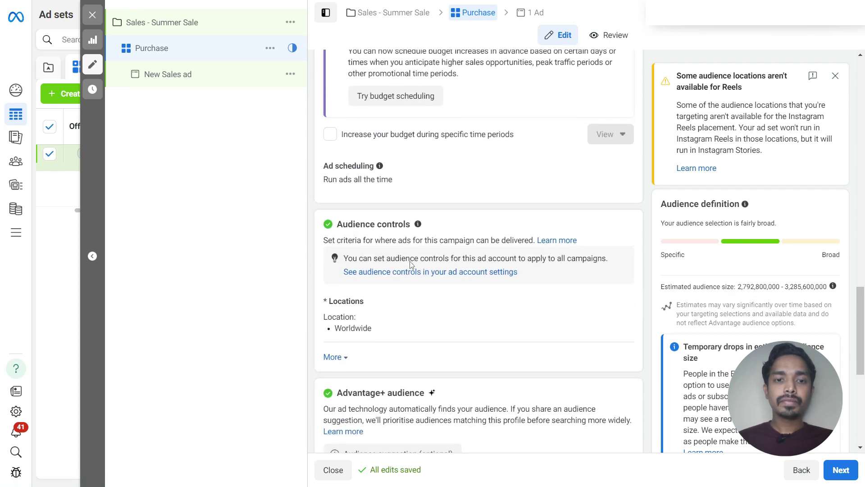
{"action": "scroll", "coordinate": [410, 265], "scroll_direction": "down", "scroll_amount": 1}
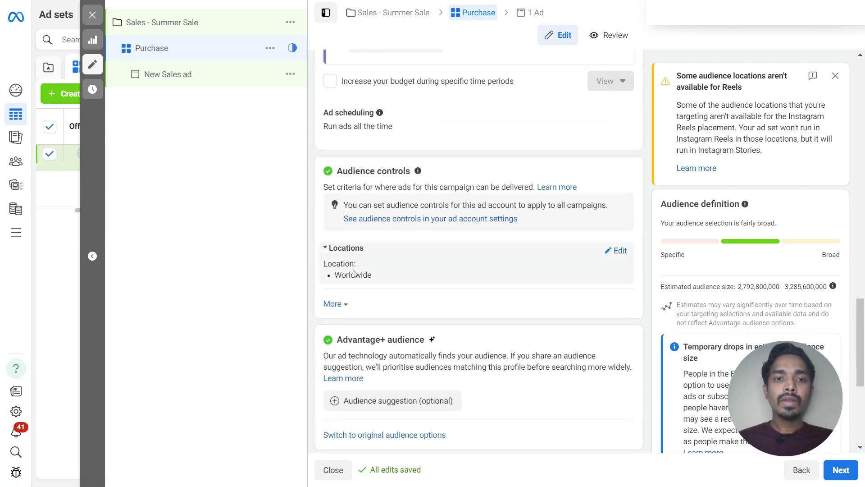
Replace Worldwide with India as the Purchase ad set's target location
{"action": "left_click", "coordinate": [617, 250]}
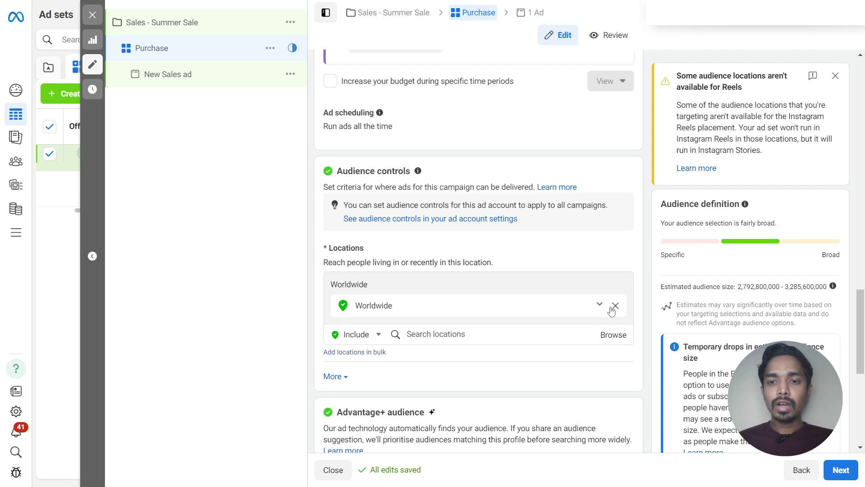
{"action": "left_click", "coordinate": [615, 306]}
{"action": "left_click", "coordinate": [447, 311]}
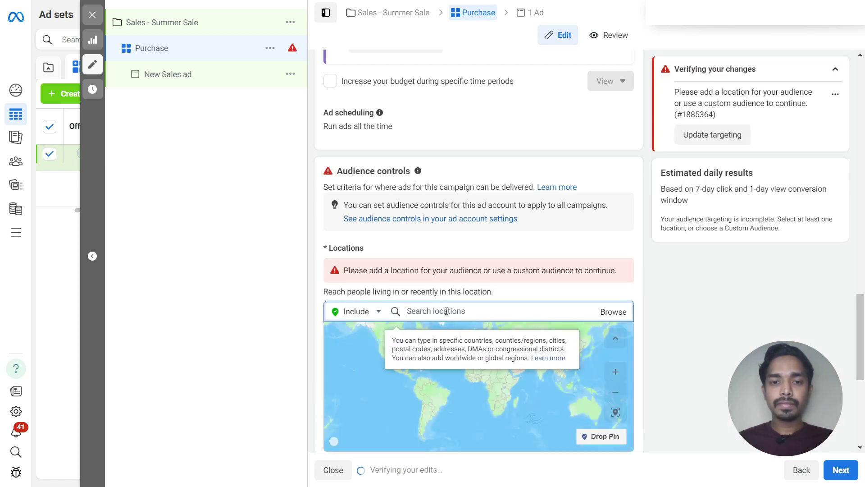
{"action": "type", "text": "India"}
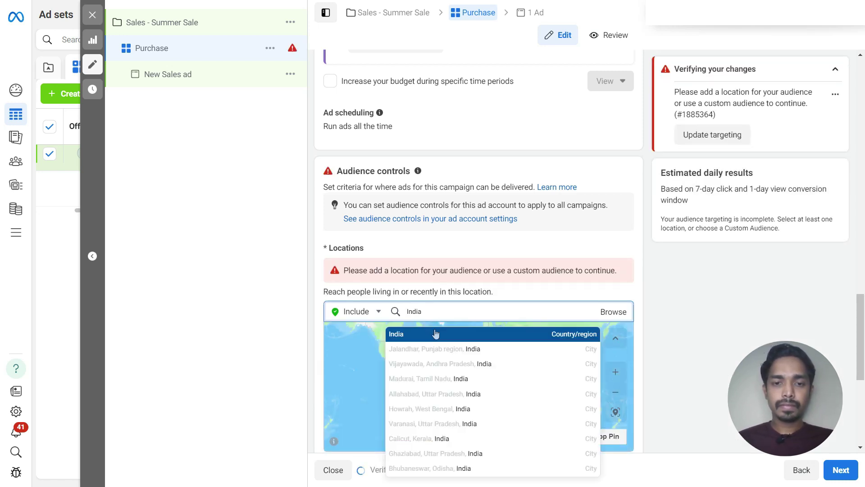
{"action": "left_click", "coordinate": [436, 338]}
{"action": "scroll", "coordinate": [462, 233], "scroll_direction": "down", "scroll_amount": 4}
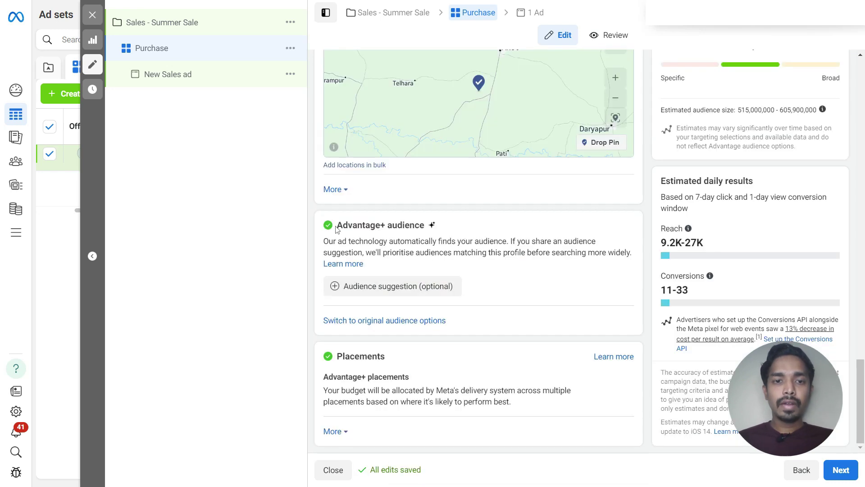
{"action": "left_click_drag", "start_coordinate": [336, 230], "coordinate": [426, 226]}
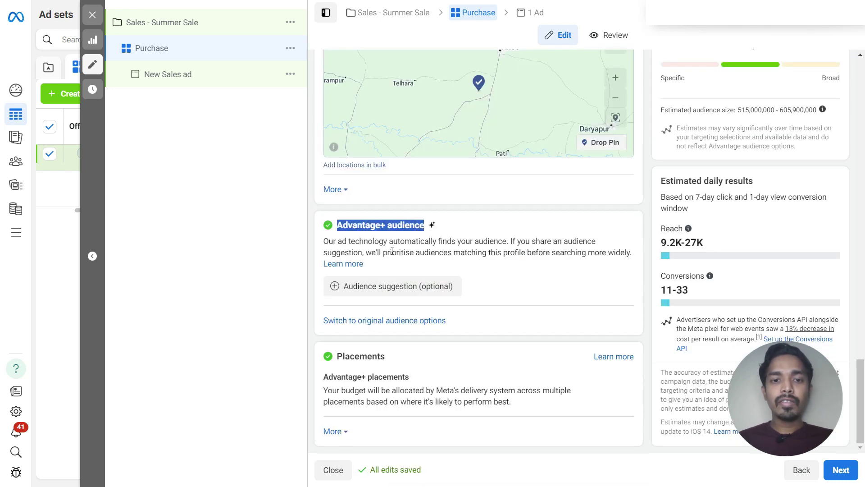
Keep the original audience options and set the maximum age to 35
{"action": "left_click", "coordinate": [386, 319]}
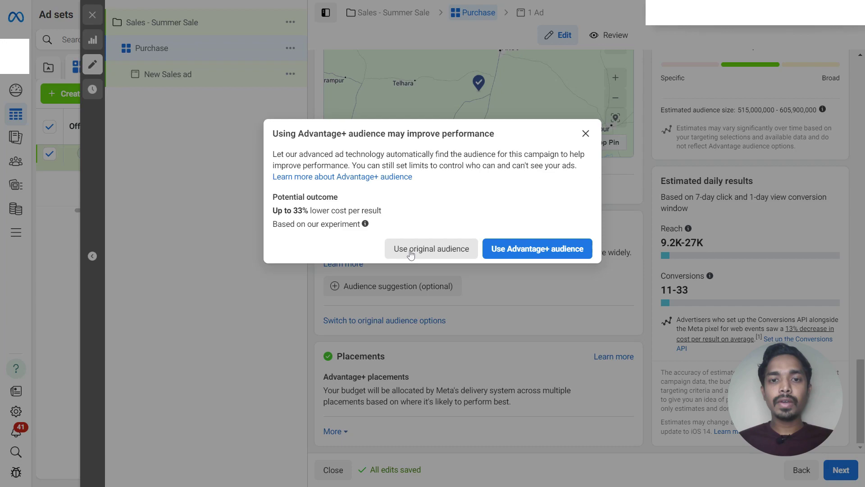
{"action": "left_click", "coordinate": [431, 250]}
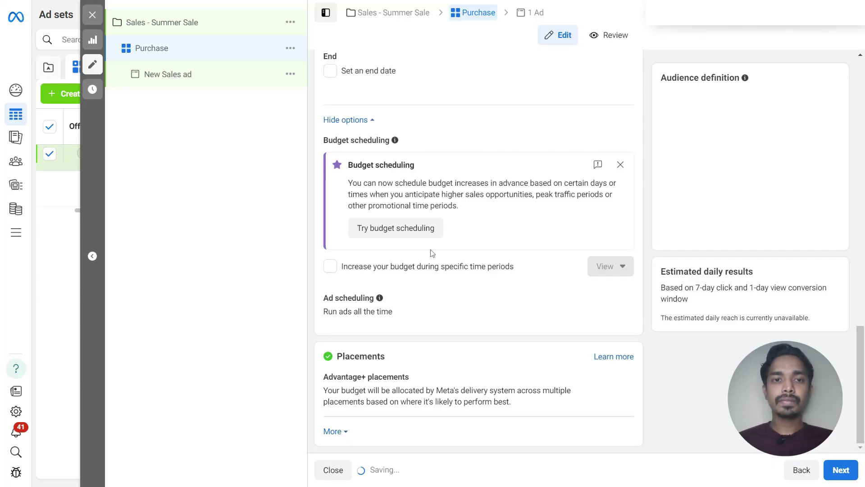
{"action": "scroll", "coordinate": [431, 252], "scroll_direction": "down", "scroll_amount": 4}
{"action": "scroll", "coordinate": [431, 252], "scroll_direction": "down", "scroll_amount": 2}
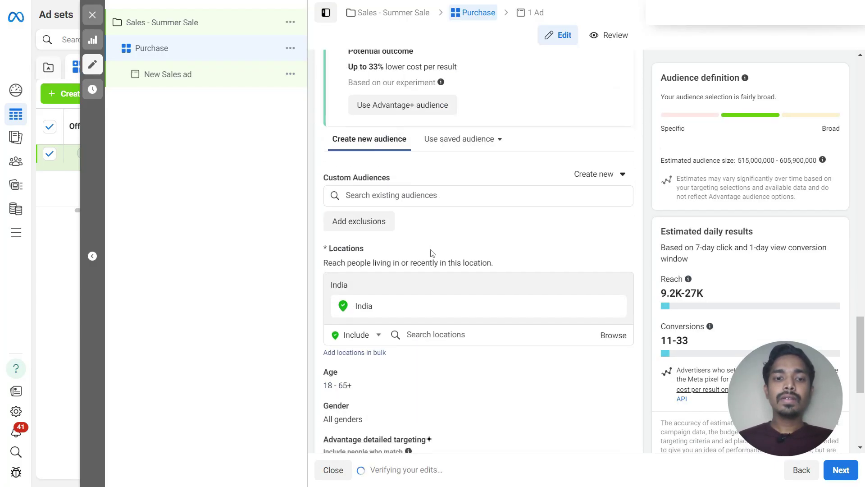
{"action": "scroll", "coordinate": [430, 250], "scroll_direction": "down", "scroll_amount": 3}
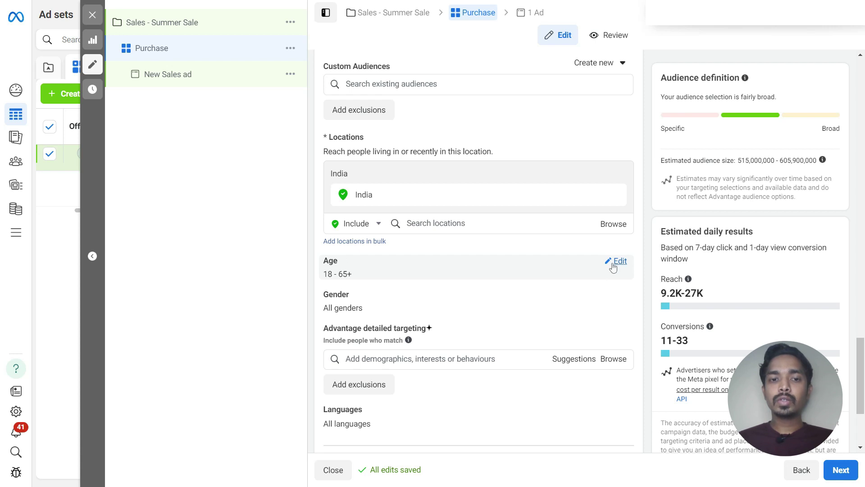
{"action": "left_click", "coordinate": [615, 261]}
{"action": "left_click", "coordinate": [398, 282]}
{"action": "scroll", "coordinate": [437, 372], "scroll_direction": "up", "scroll_amount": 2}
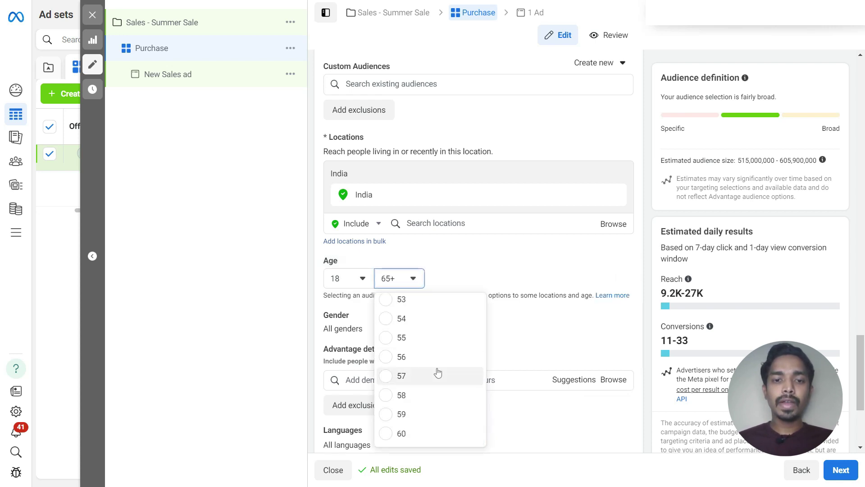
{"action": "scroll", "coordinate": [438, 372], "scroll_direction": "up", "scroll_amount": 2}
{"action": "scroll", "coordinate": [437, 373], "scroll_direction": "up", "scroll_amount": 1}
{"action": "scroll", "coordinate": [437, 372], "scroll_direction": "up", "scroll_amount": 2}
{"action": "scroll", "coordinate": [437, 372], "scroll_direction": "up", "scroll_amount": 1}
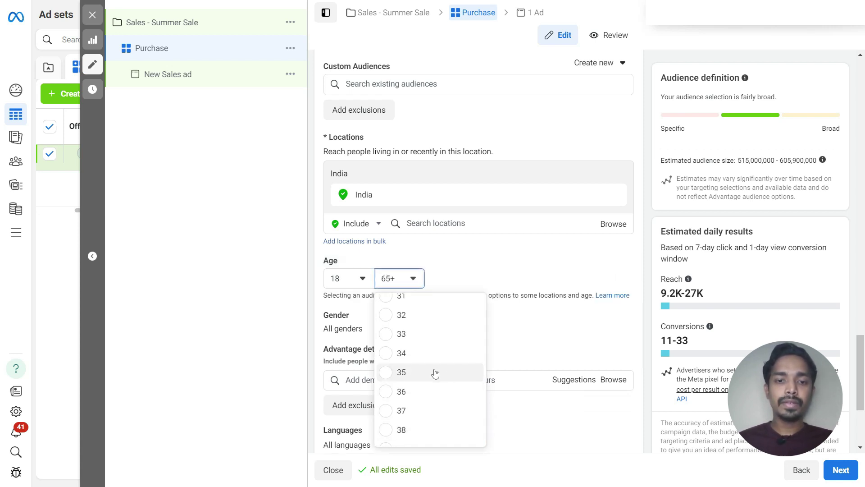
{"action": "left_click", "coordinate": [397, 380]}
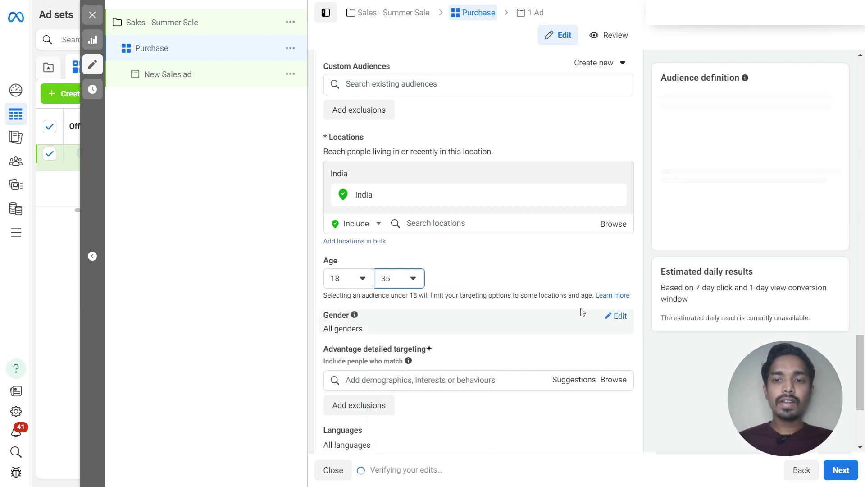
Restrict the audience gender to men only
{"action": "left_click", "coordinate": [615, 316]}
{"action": "left_click", "coordinate": [384, 329]}
{"action": "scroll", "coordinate": [384, 333], "scroll_direction": "down", "scroll_amount": 3}
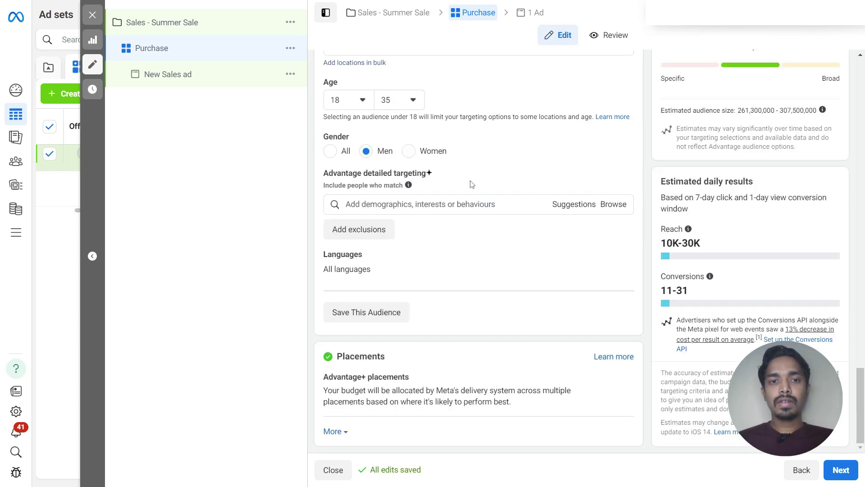
{"action": "left_click_drag", "start_coordinate": [319, 171], "coordinate": [442, 176]}
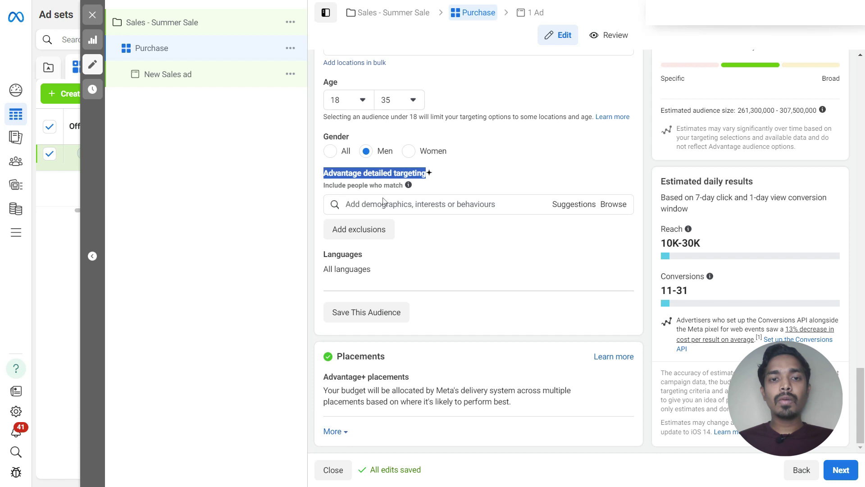
Add Fashion accessories, Online shopping, Engaged shoppers and Shopping (retail) to detailed targeting
{"action": "left_click", "coordinate": [373, 205]}
{"action": "type", "text": "Fashion"}
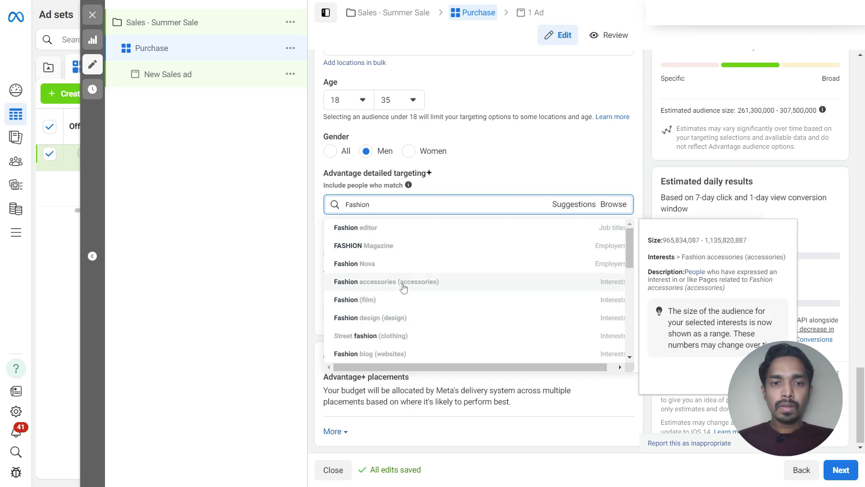
{"action": "left_click", "coordinate": [404, 289]}
{"action": "left_click", "coordinate": [572, 256]}
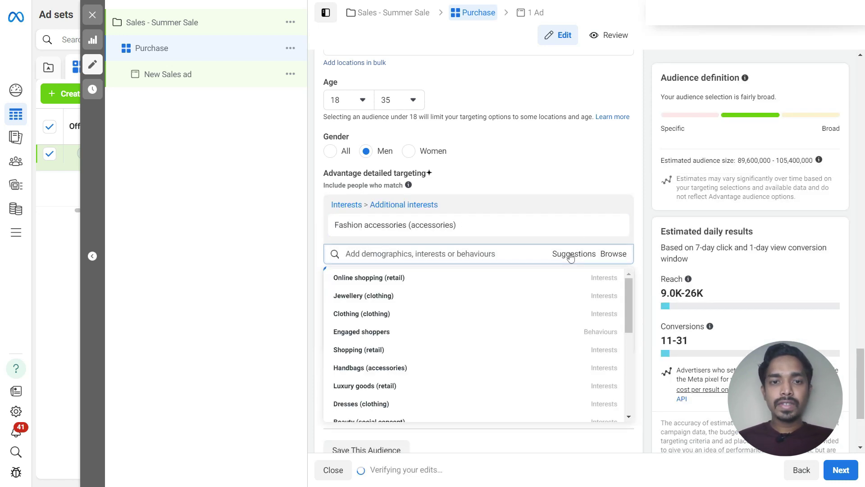
{"action": "scroll", "coordinate": [576, 170], "scroll_direction": "down", "scroll_amount": 1}
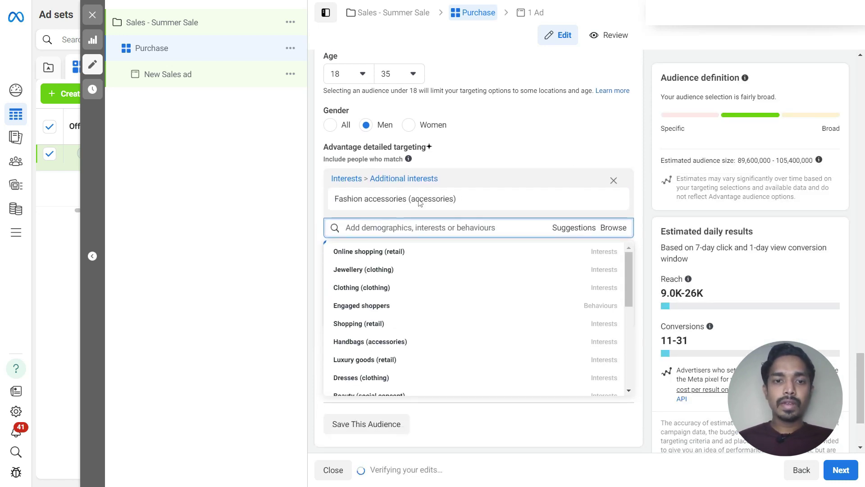
{"action": "left_click", "coordinate": [377, 254]}
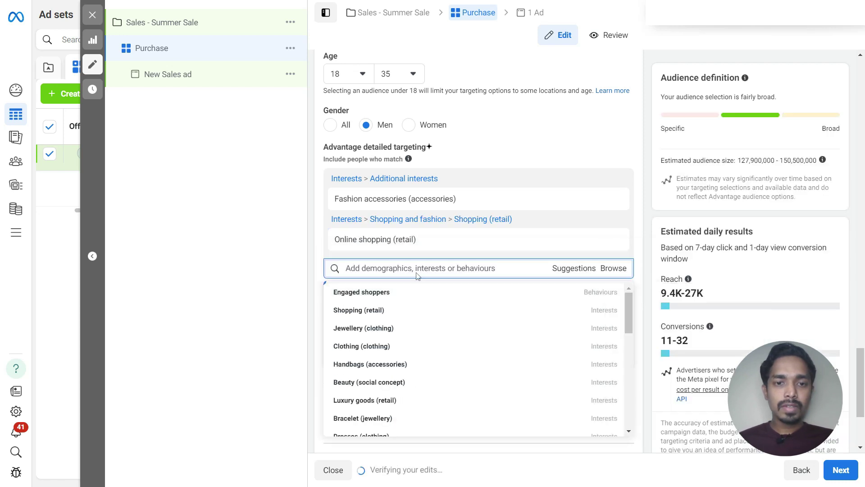
{"action": "left_click", "coordinate": [375, 292]}
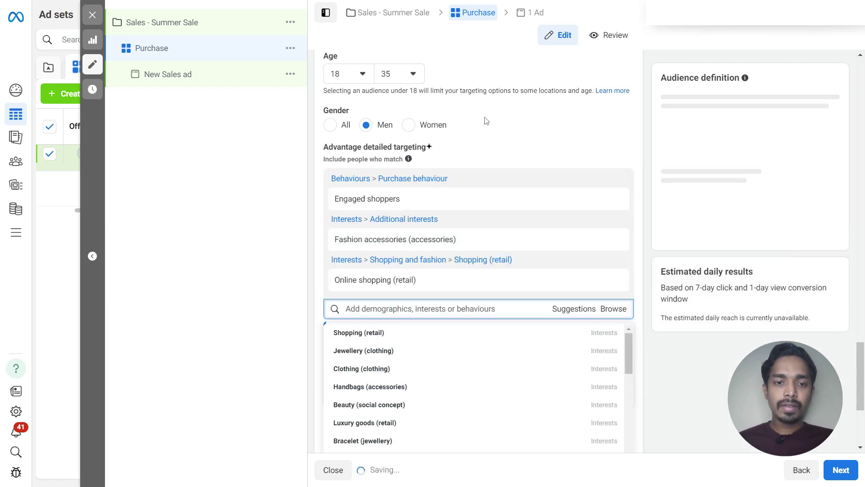
{"action": "scroll", "coordinate": [485, 122], "scroll_direction": "down", "scroll_amount": 1}
{"action": "left_click", "coordinate": [473, 260]}
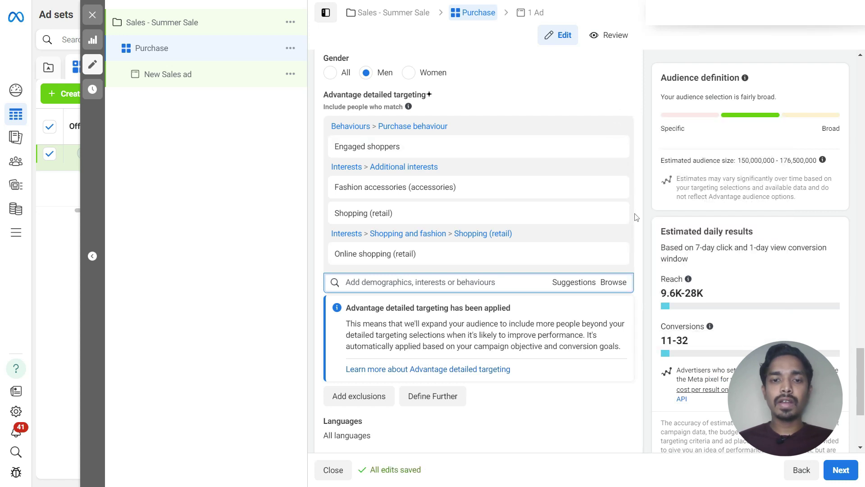
{"action": "scroll", "coordinate": [465, 344], "scroll_direction": "down", "scroll_amount": 3}
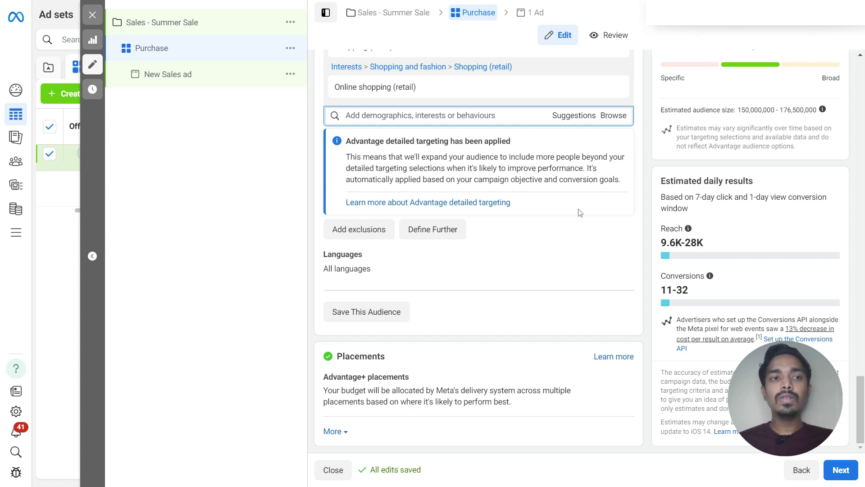
{"action": "mouse_move", "coordinate": [189, 75]}
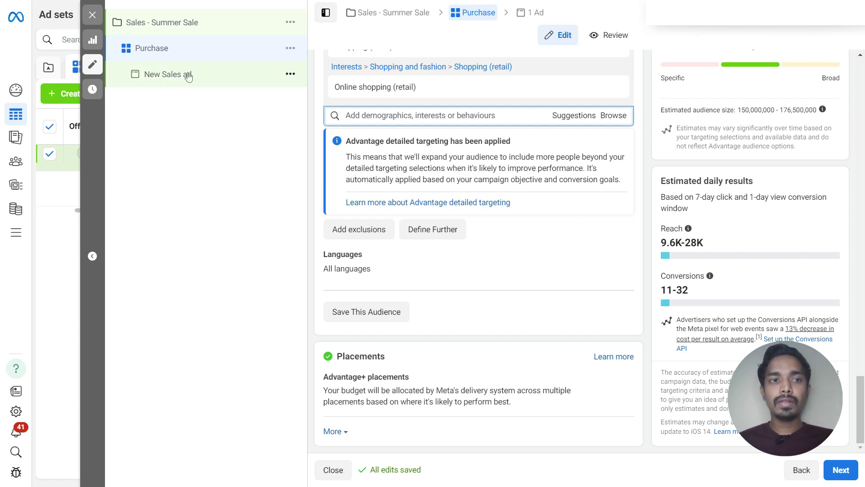
Rename the Purchase ad set's ad to 'Ad 1' and bring up the image picker
{"action": "left_click", "coordinate": [169, 78]}
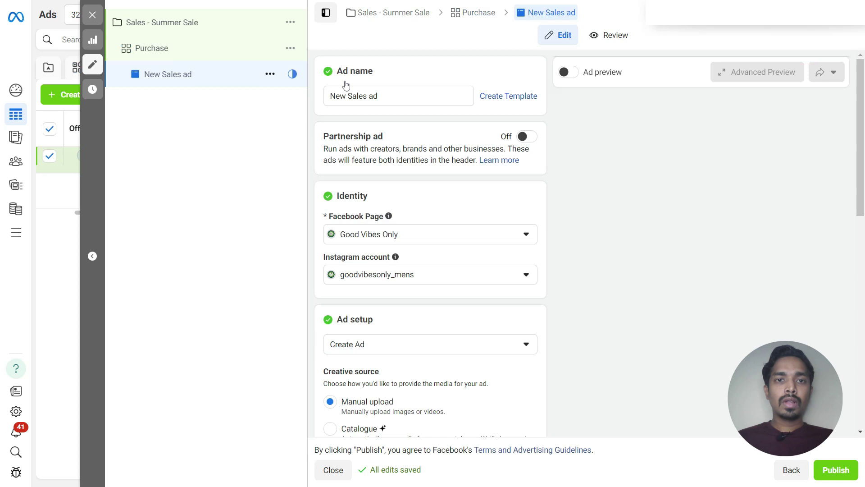
{"action": "triple_click", "coordinate": [356, 96]}
{"action": "type", "text": "Ad "}
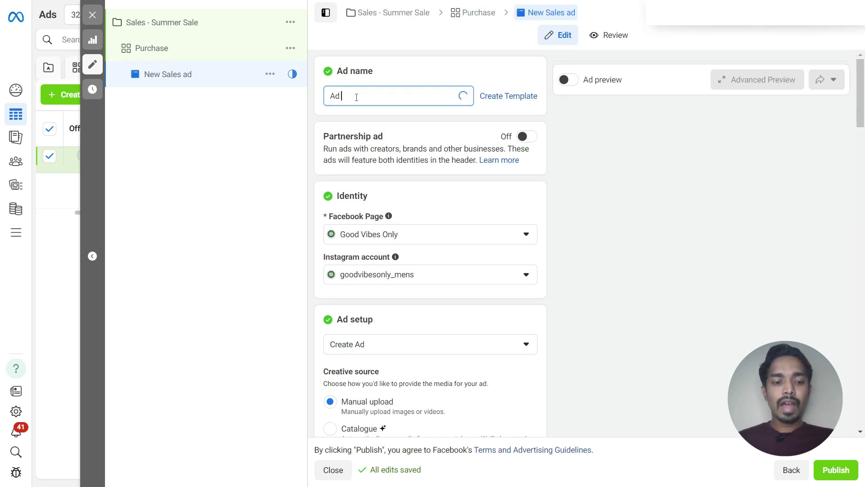
{"action": "type", "text": "1"}
{"action": "key", "text": "Return"}
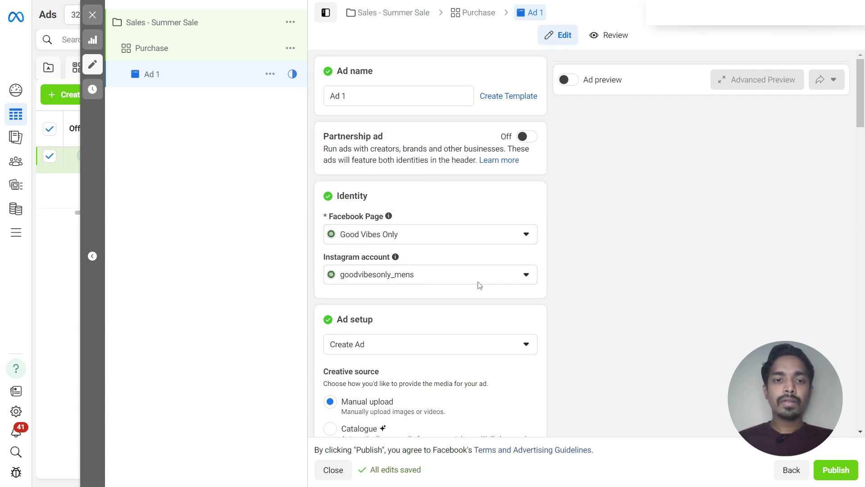
{"action": "scroll", "coordinate": [479, 286], "scroll_direction": "down", "scroll_amount": 2}
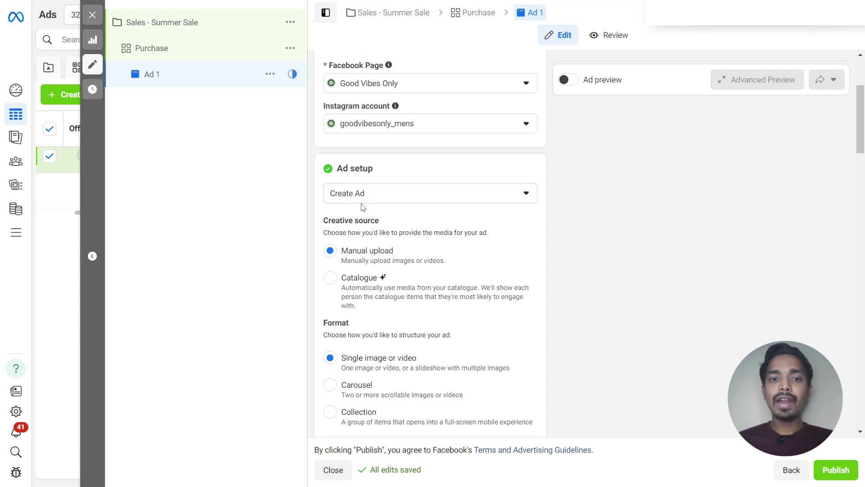
{"action": "scroll", "coordinate": [363, 207], "scroll_direction": "down", "scroll_amount": 1}
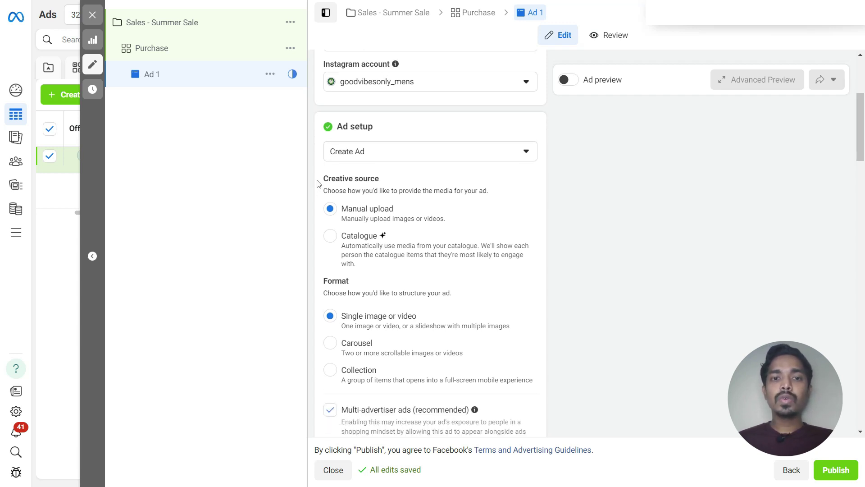
{"action": "left_click_drag", "start_coordinate": [317, 184], "coordinate": [379, 188]}
{"action": "scroll", "coordinate": [382, 188], "scroll_direction": "down", "scroll_amount": 1}
{"action": "scroll", "coordinate": [412, 187], "scroll_direction": "down", "scroll_amount": 3}
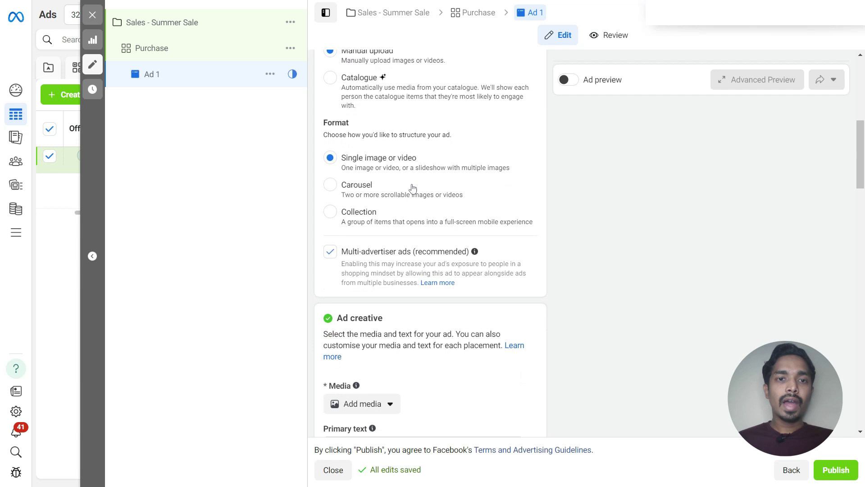
{"action": "scroll", "coordinate": [412, 189], "scroll_direction": "up", "scroll_amount": 2}
{"action": "left_click_drag", "start_coordinate": [323, 187], "coordinate": [382, 191]}
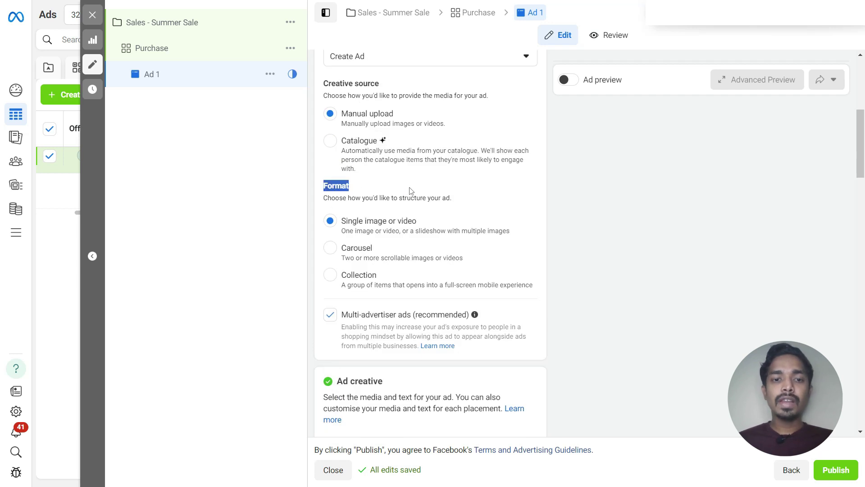
{"action": "scroll", "coordinate": [410, 191], "scroll_direction": "down", "scroll_amount": 3}
{"action": "scroll", "coordinate": [409, 191], "scroll_direction": "down", "scroll_amount": 2}
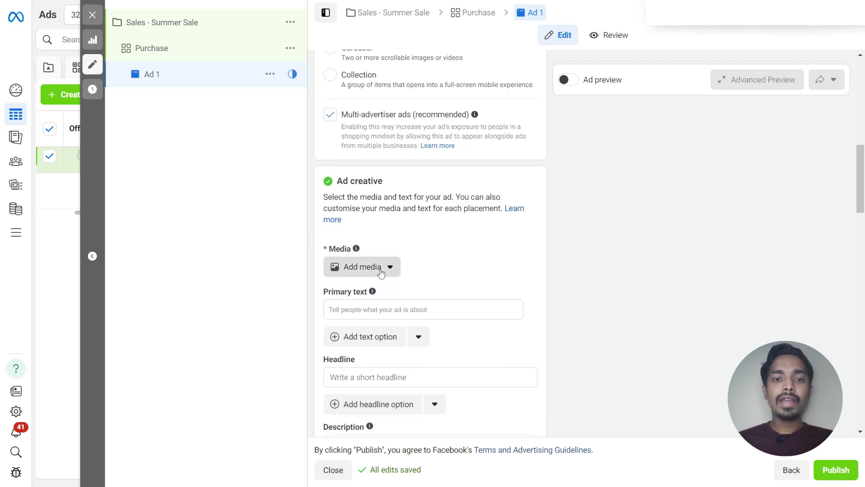
{"action": "left_click", "coordinate": [365, 267]}
{"action": "left_click", "coordinate": [375, 292]}
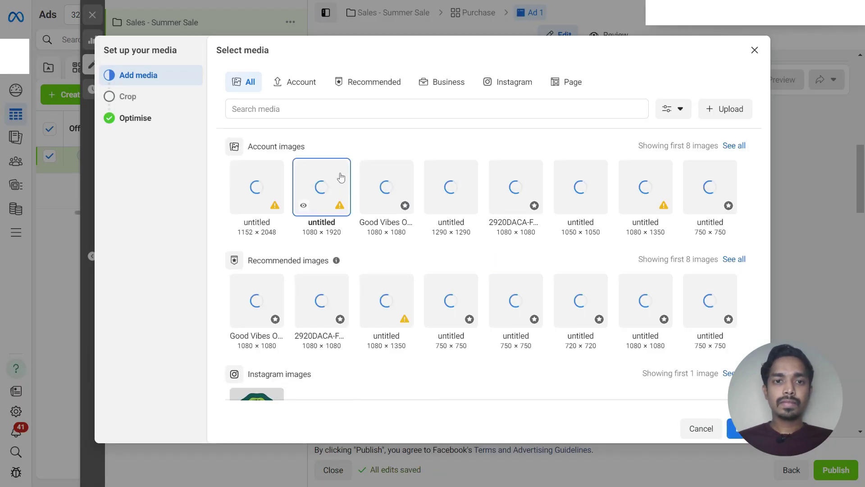
Use the Good Vibes logo image and paste the saved ad copy as primary text
{"action": "left_click", "coordinate": [382, 184]}
{"action": "left_click", "coordinate": [741, 428]}
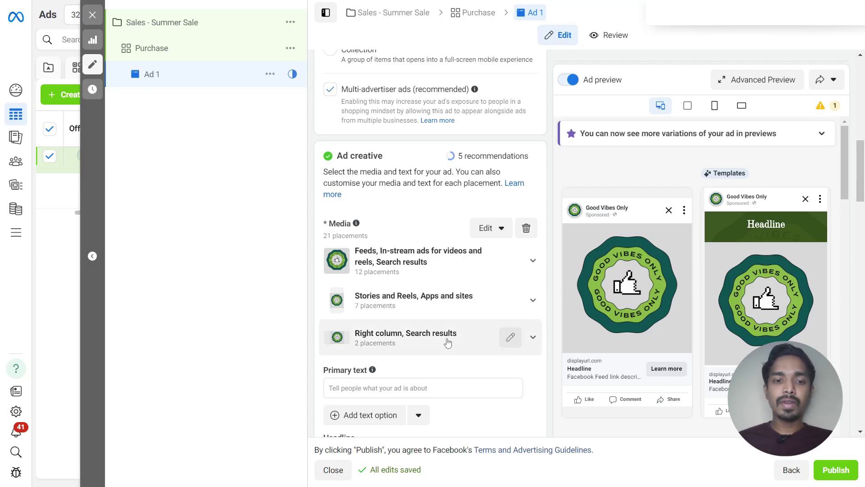
{"action": "scroll", "coordinate": [414, 340], "scroll_direction": "down", "scroll_amount": 1}
{"action": "scroll", "coordinate": [343, 320], "scroll_direction": "down", "scroll_amount": 1}
{"action": "left_click", "coordinate": [345, 281]}
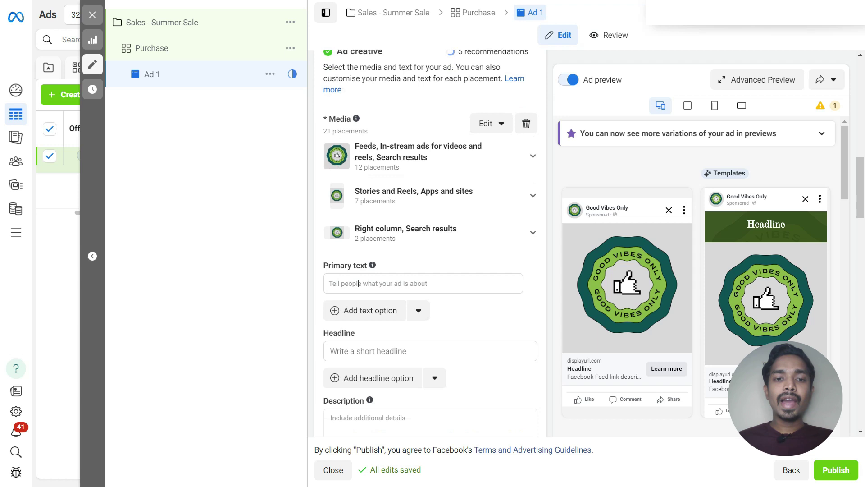
{"action": "scroll", "coordinate": [338, 257], "scroll_direction": "down", "scroll_amount": 1}
{"action": "key", "text": "super+v"}
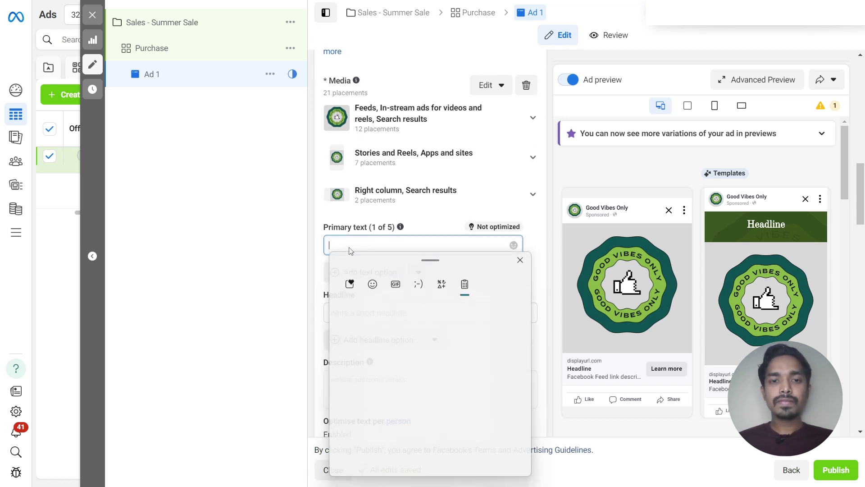
{"action": "left_click", "coordinate": [392, 397]}
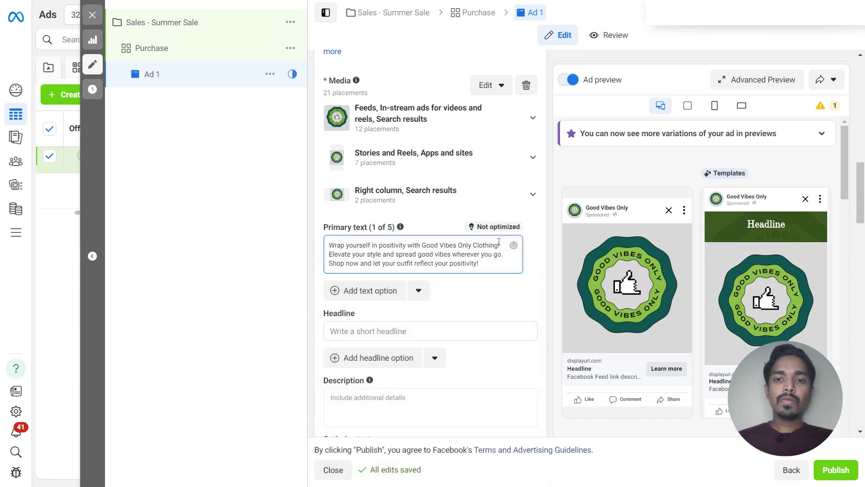
{"action": "left_click", "coordinate": [537, 257]}
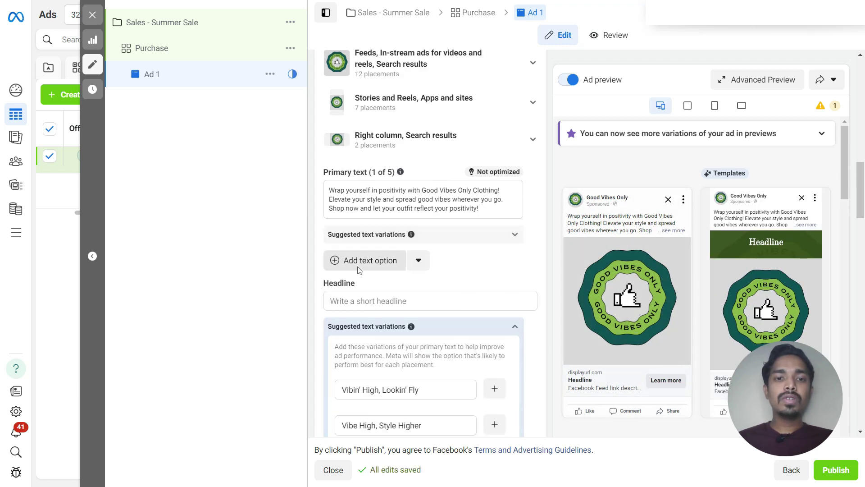
{"action": "scroll", "coordinate": [416, 255], "scroll_direction": "down", "scroll_amount": 1}
Paste 'New Arrivals Collections' as the ad headline
{"action": "left_click", "coordinate": [469, 272]}
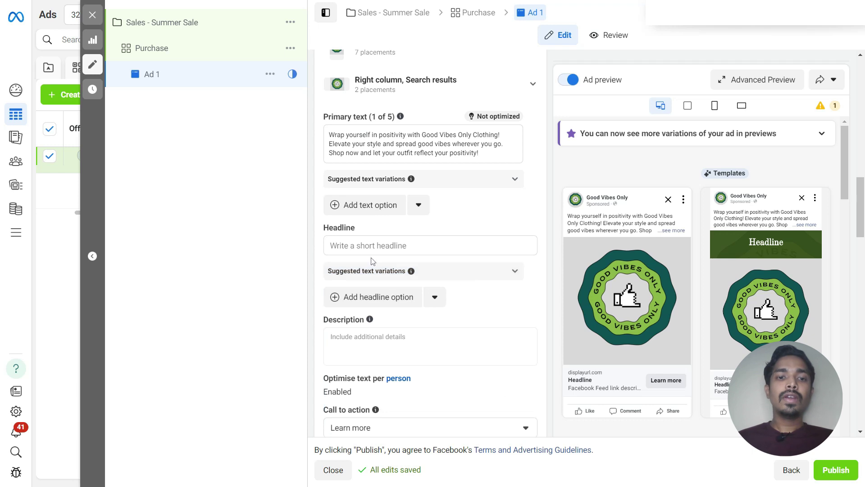
{"action": "left_click", "coordinate": [356, 245]}
{"action": "key", "text": "super+v"}
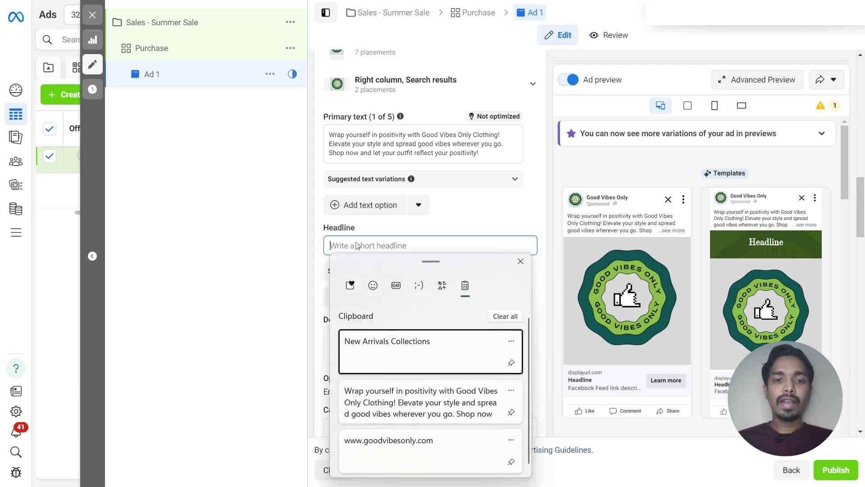
{"action": "left_click", "coordinate": [386, 358]}
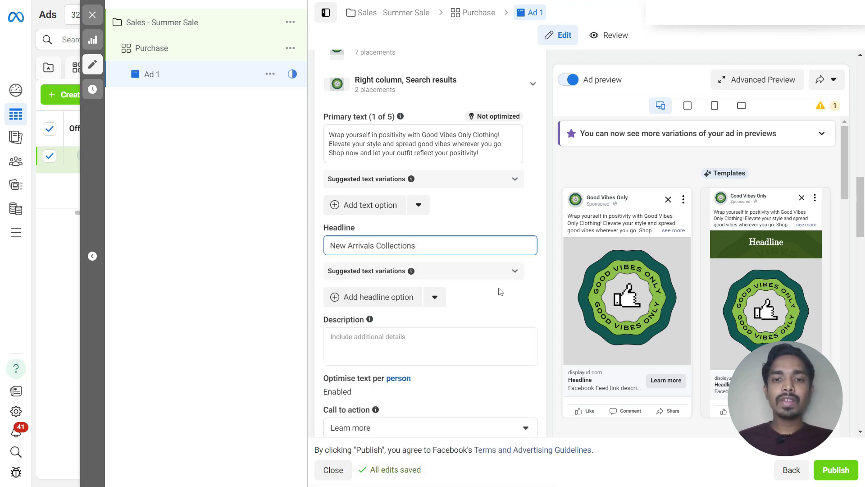
{"action": "scroll", "coordinate": [507, 287], "scroll_direction": "down", "scroll_amount": 2}
{"action": "scroll", "coordinate": [511, 285], "scroll_direction": "down", "scroll_amount": 1}
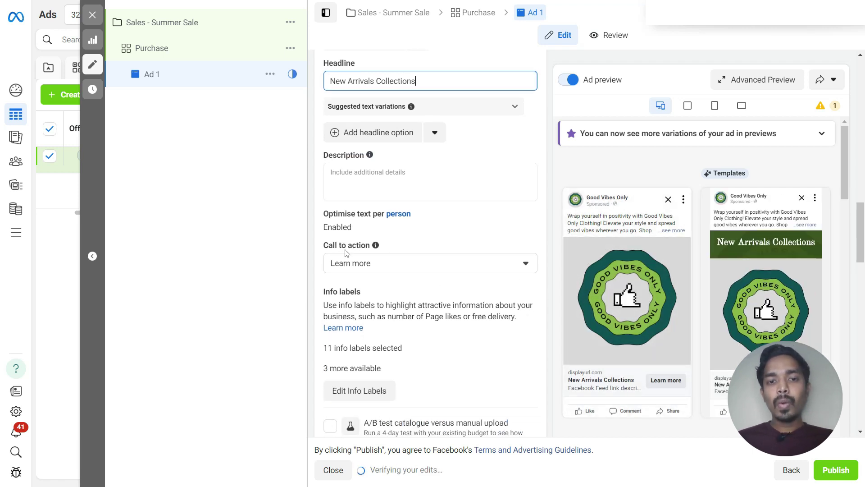
{"action": "left_click", "coordinate": [378, 263]}
{"action": "scroll", "coordinate": [390, 357], "scroll_direction": "down", "scroll_amount": 1}
{"action": "scroll", "coordinate": [390, 356], "scroll_direction": "down", "scroll_amount": 1}
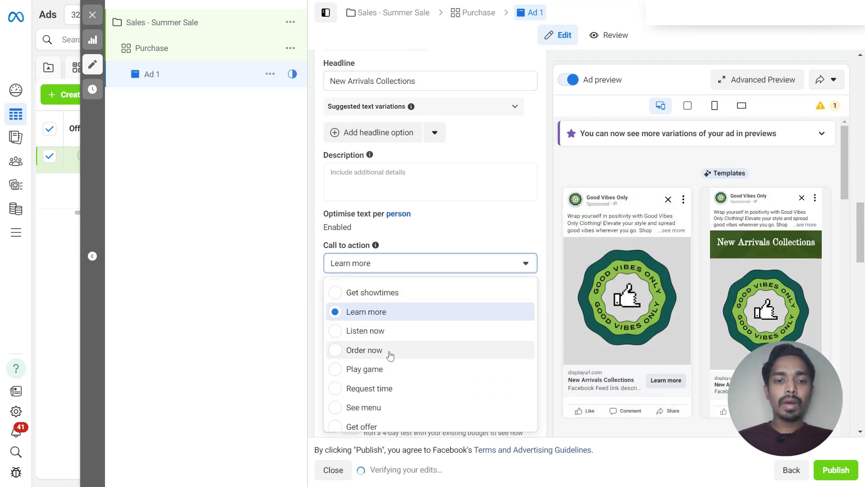
{"action": "scroll", "coordinate": [390, 355], "scroll_direction": "down", "scroll_amount": 1}
{"action": "left_click", "coordinate": [377, 408]}
{"action": "scroll", "coordinate": [386, 265], "scroll_direction": "down", "scroll_amount": 5}
{"action": "scroll", "coordinate": [390, 264], "scroll_direction": "down", "scroll_amount": 2}
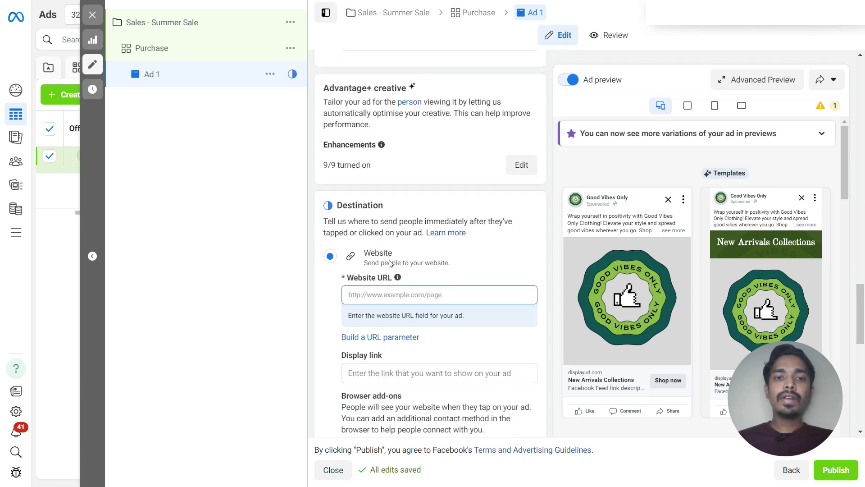
{"action": "left_click", "coordinate": [364, 295]}
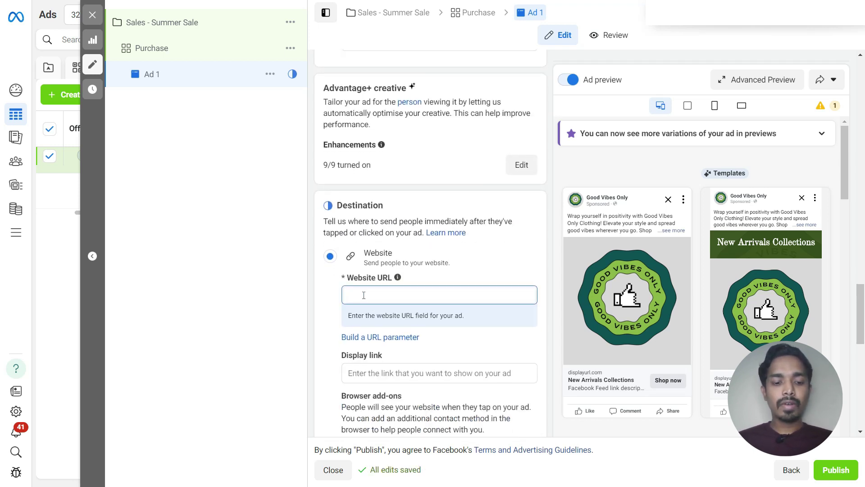
{"action": "type", "text": "www.goodvibesonly.com"}
{"action": "left_click", "coordinate": [483, 275]}
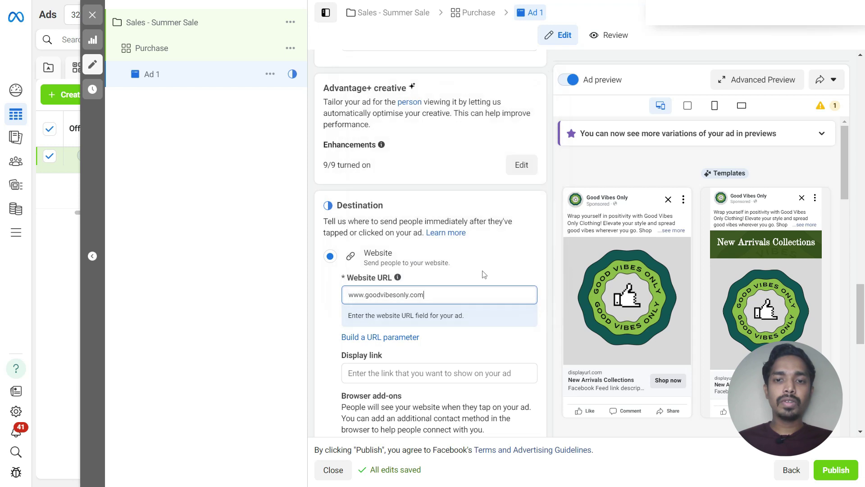
{"action": "left_click", "coordinate": [518, 272]}
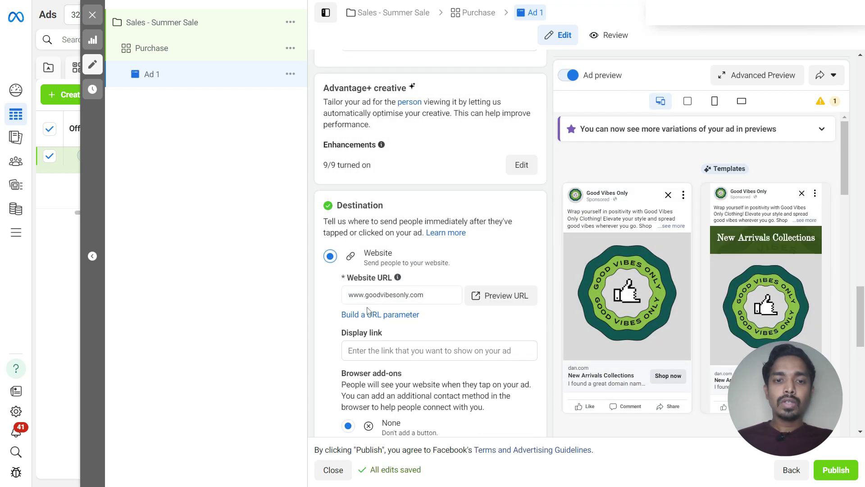
Enter goodvibesonly.com as the ad's display link
{"action": "left_click_drag", "start_coordinate": [338, 332], "coordinate": [383, 335]}
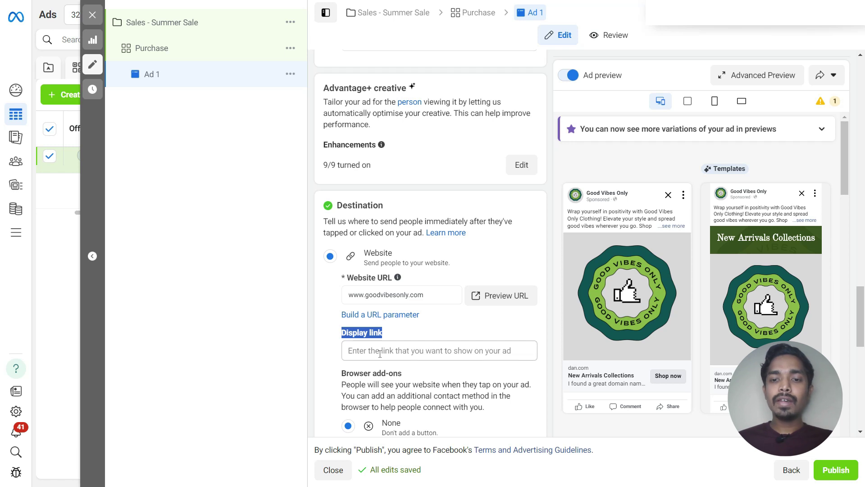
{"action": "left_click", "coordinate": [380, 353]}
{"action": "type", "text": "goodvibesonly.com"}
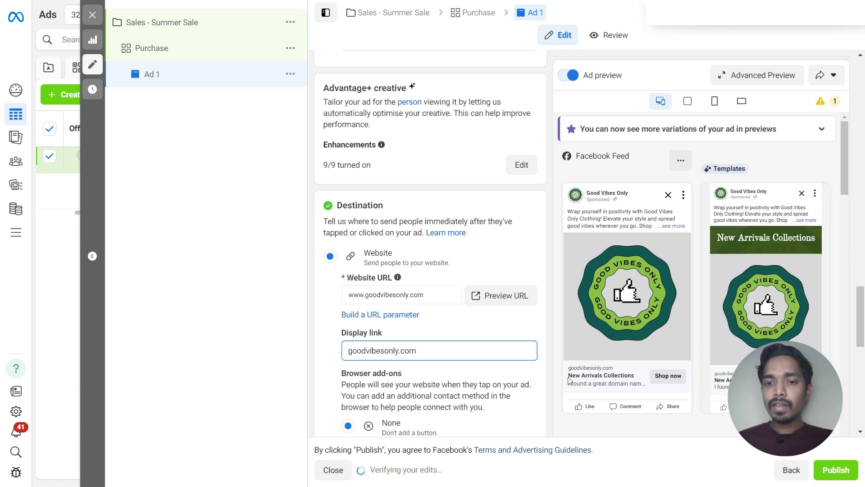
{"action": "triple_click", "coordinate": [383, 338]}
{"action": "scroll", "coordinate": [378, 153], "scroll_direction": "down", "scroll_amount": 5}
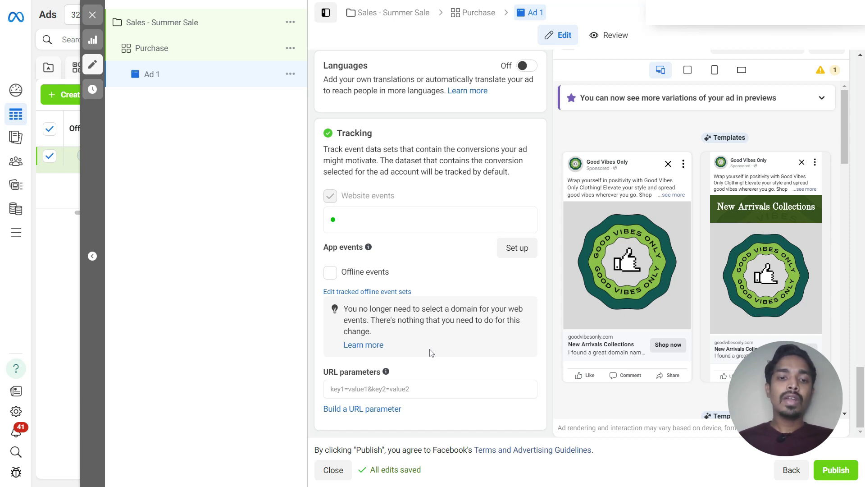
Give Ad 1 URL parameters: source facebook, medium cpc, campaign {{adset.name}}, content {{ad.name}}
{"action": "left_click", "coordinate": [367, 410]}
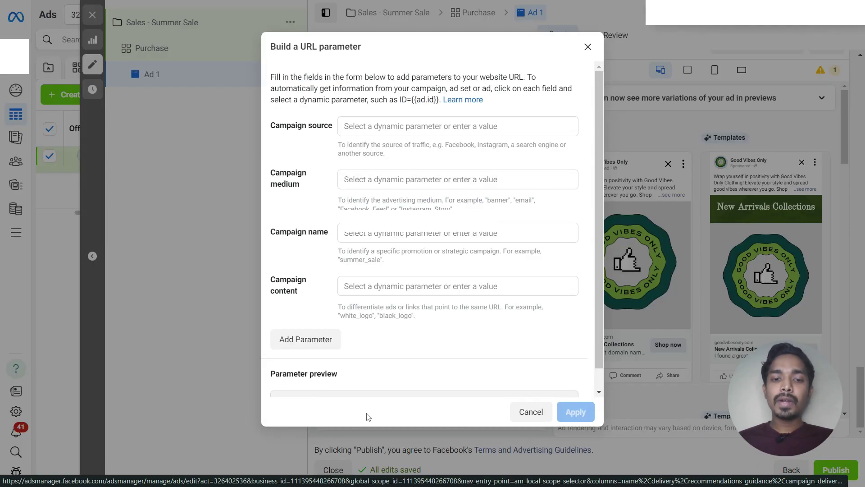
{"action": "left_click", "coordinate": [350, 127]}
{"action": "type", "text": "facebook"}
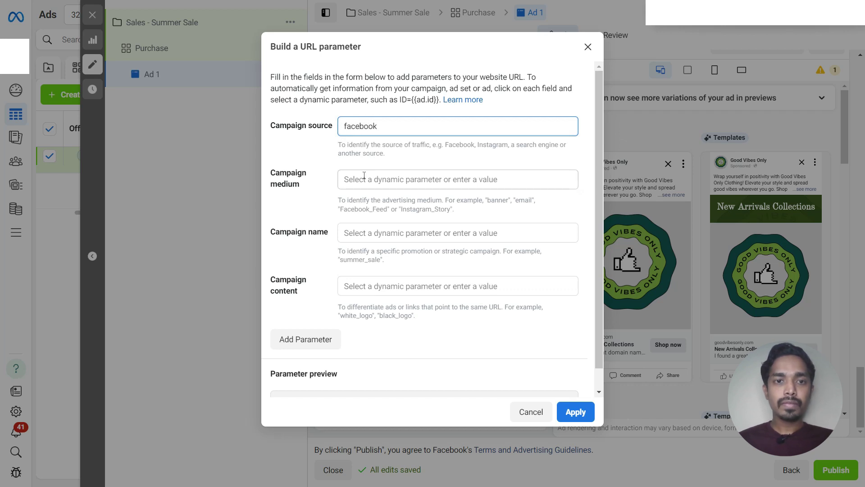
{"action": "left_click", "coordinate": [357, 178]}
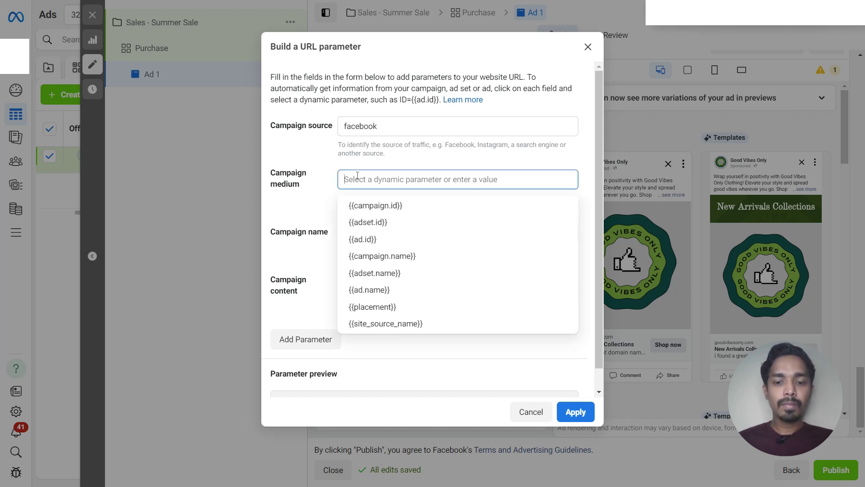
{"action": "type", "text": "cpc"}
{"action": "left_click", "coordinate": [371, 220]}
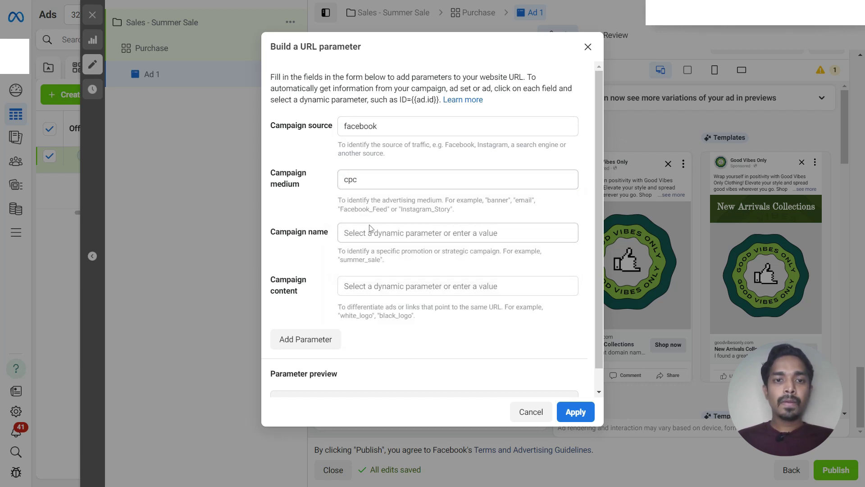
{"action": "left_click", "coordinate": [348, 234]}
{"action": "type", "text": "ad"}
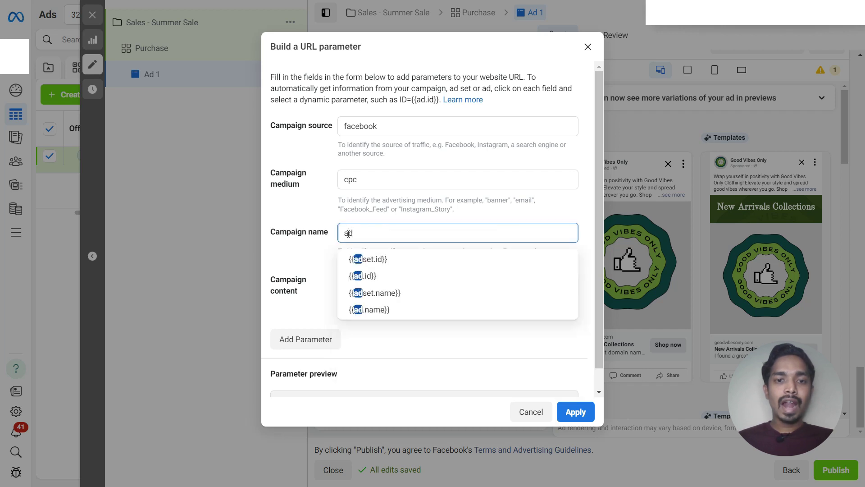
{"action": "left_click", "coordinate": [392, 293]}
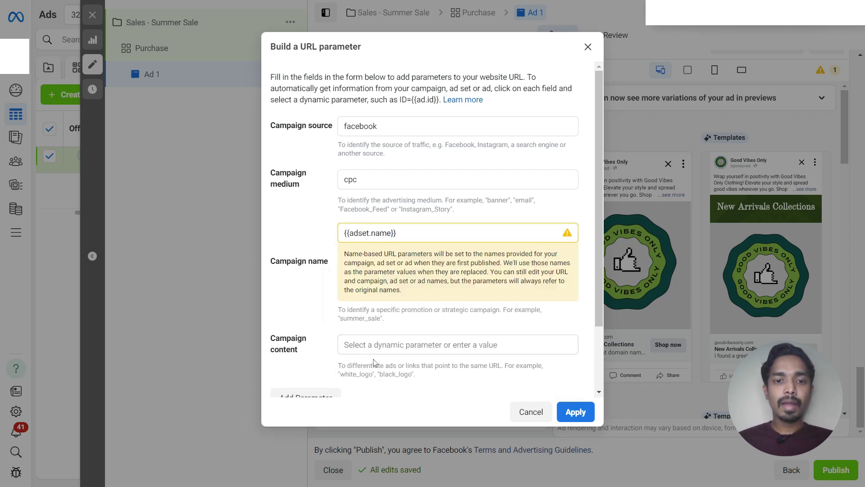
{"action": "left_click", "coordinate": [362, 345]}
{"action": "type", "text": "ad"}
{"action": "left_click", "coordinate": [379, 319]}
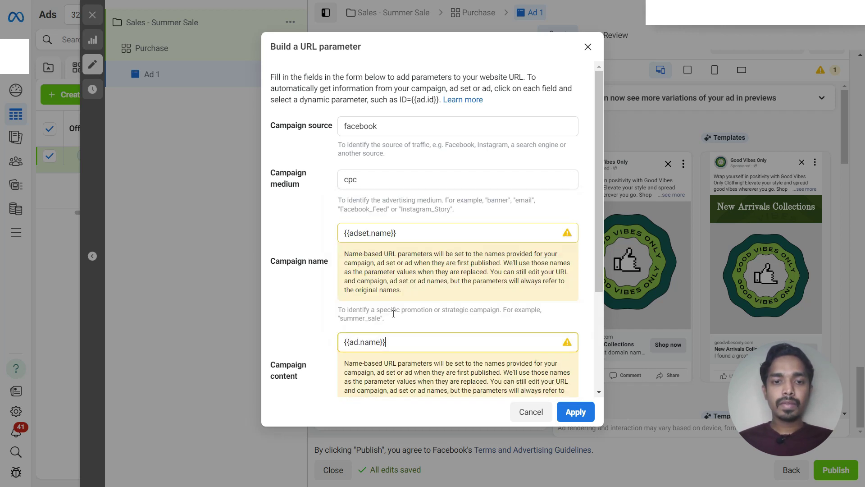
{"action": "left_click", "coordinate": [577, 414]}
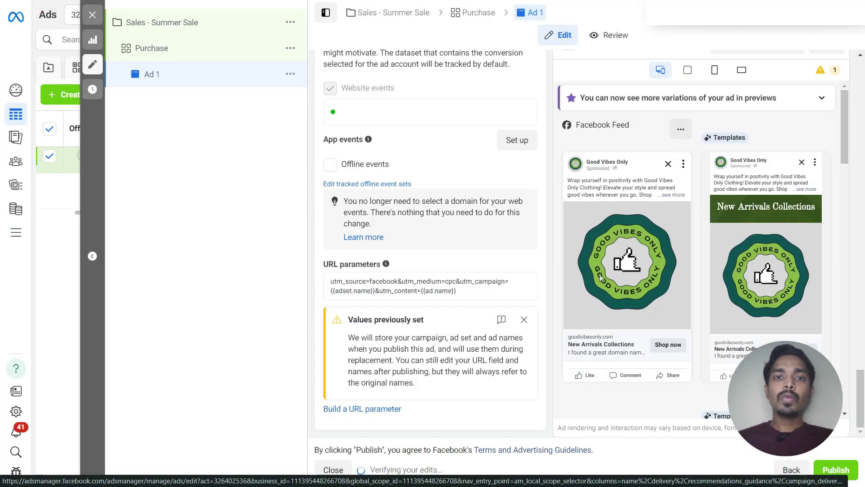
Publish the draft Sales - Summer Sale campaign, its Purchase ad set and Ad 1
{"action": "left_click", "coordinate": [92, 14]}
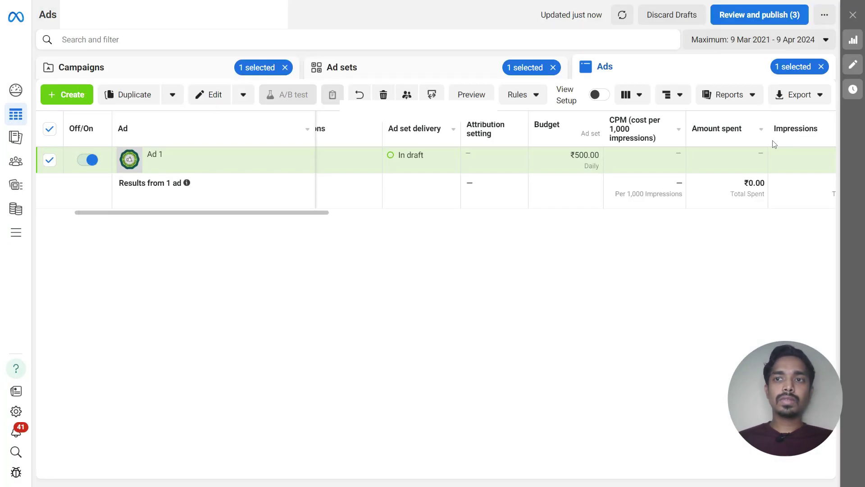
{"action": "left_click", "coordinate": [742, 16]}
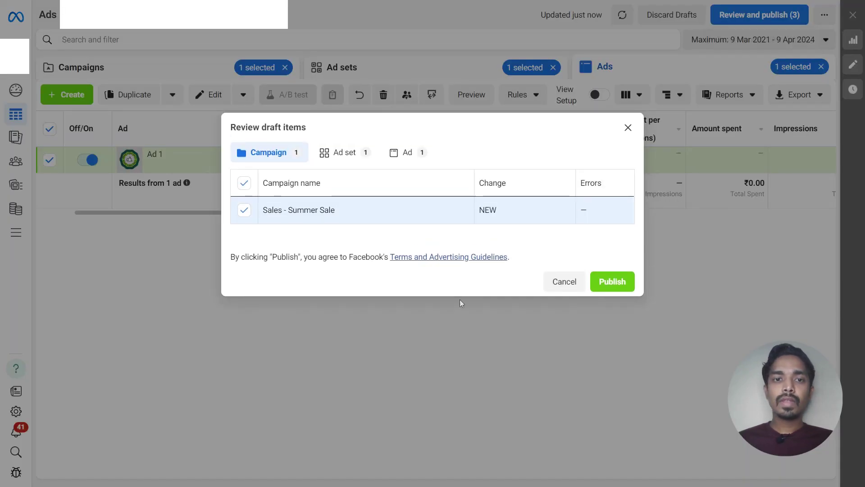
{"action": "left_click", "coordinate": [613, 285]}
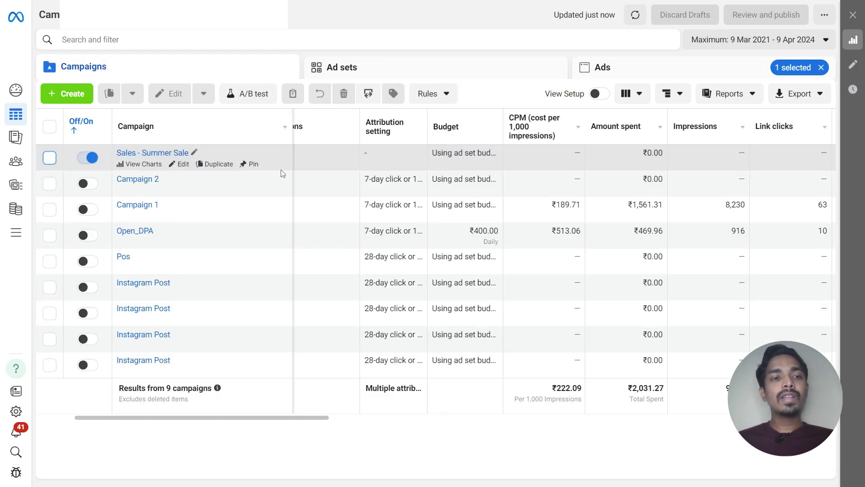
Duplicate the Purchase ad set into the existing Sales - Summer Sale campaign as 'Purchase – Copy'
{"action": "left_click", "coordinate": [49, 159]}
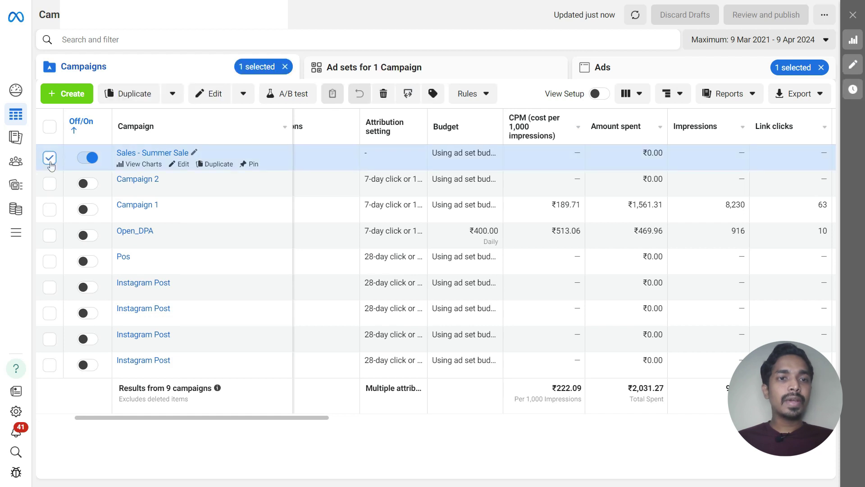
{"action": "left_click", "coordinate": [373, 72]}
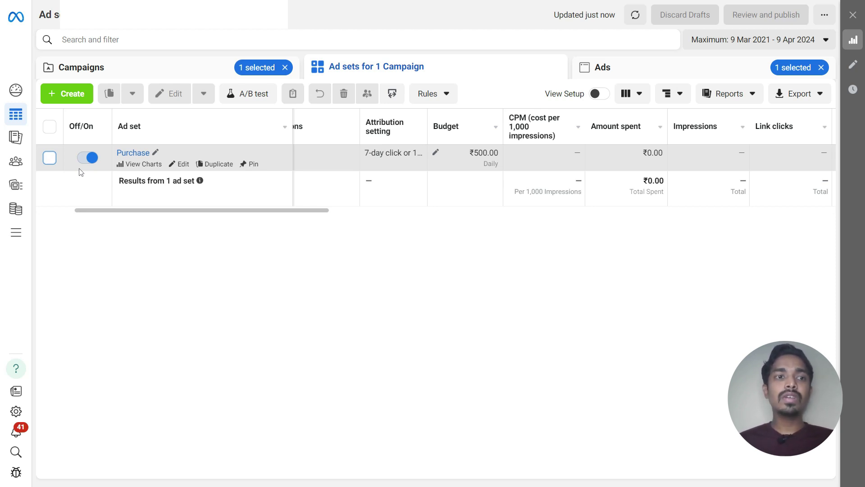
{"action": "left_click", "coordinate": [49, 160]}
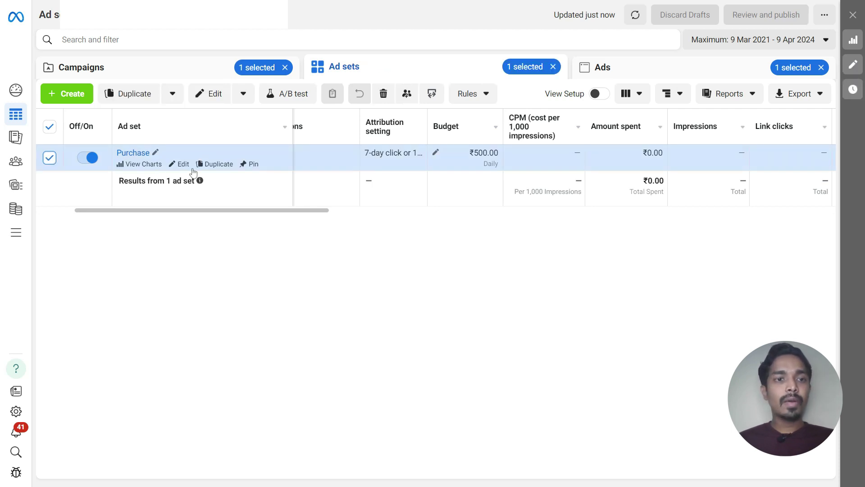
{"action": "left_click", "coordinate": [211, 164]}
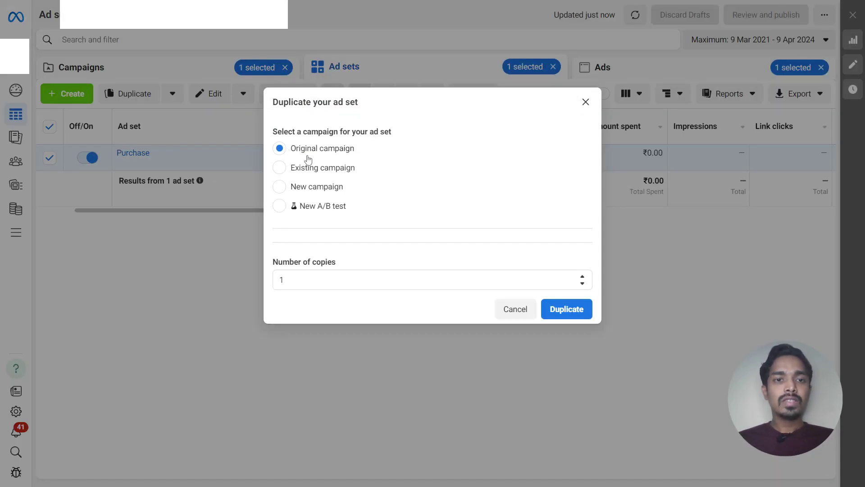
{"action": "left_click", "coordinate": [319, 169]}
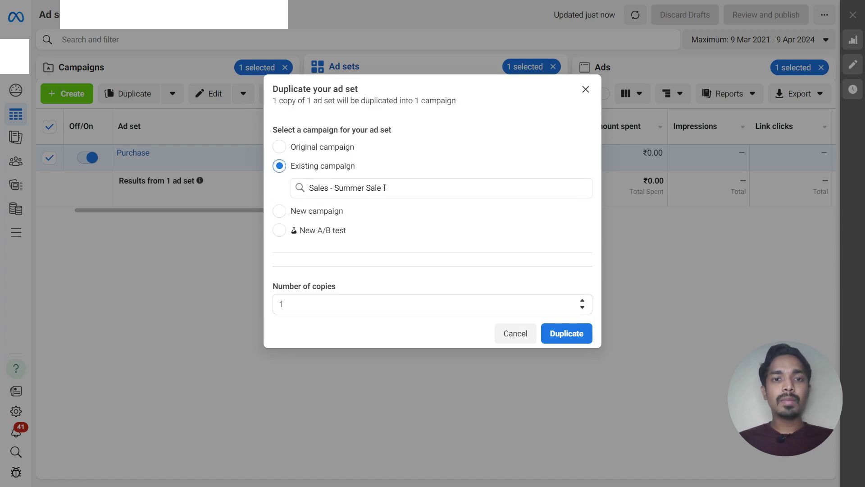
{"action": "left_click", "coordinate": [570, 334]}
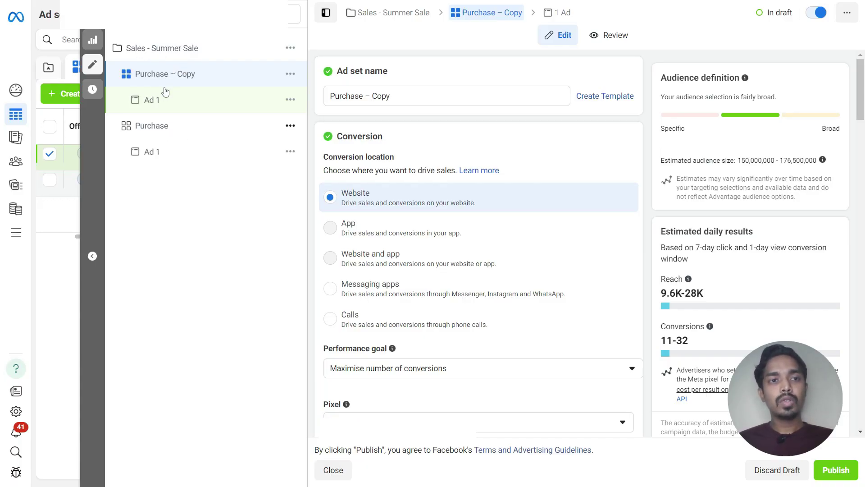
Rename 'Purchase – Copy' to 'A2C' and change its conversion event to Add to cart
{"action": "triple_click", "coordinate": [392, 96]}
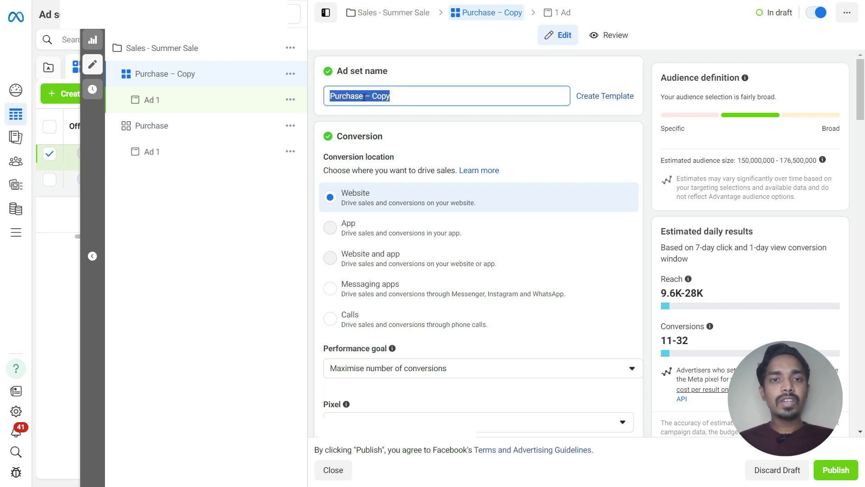
{"action": "type", "text": "A2C"}
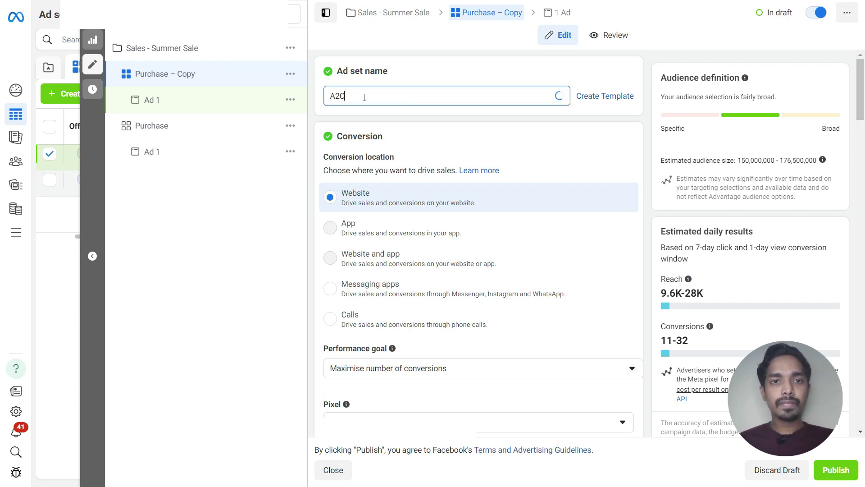
{"action": "scroll", "coordinate": [379, 230], "scroll_direction": "down", "scroll_amount": 3}
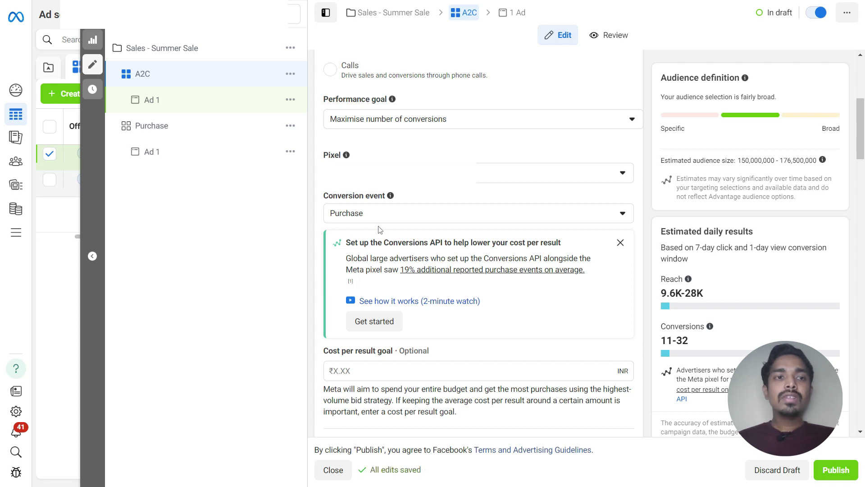
{"action": "left_click", "coordinate": [379, 215]}
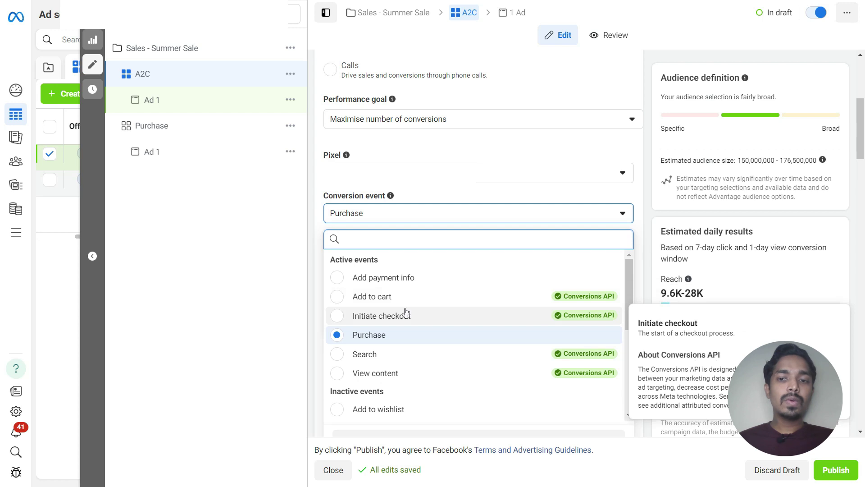
{"action": "mouse_move", "coordinate": [372, 296]}
{"action": "left_click", "coordinate": [336, 297]}
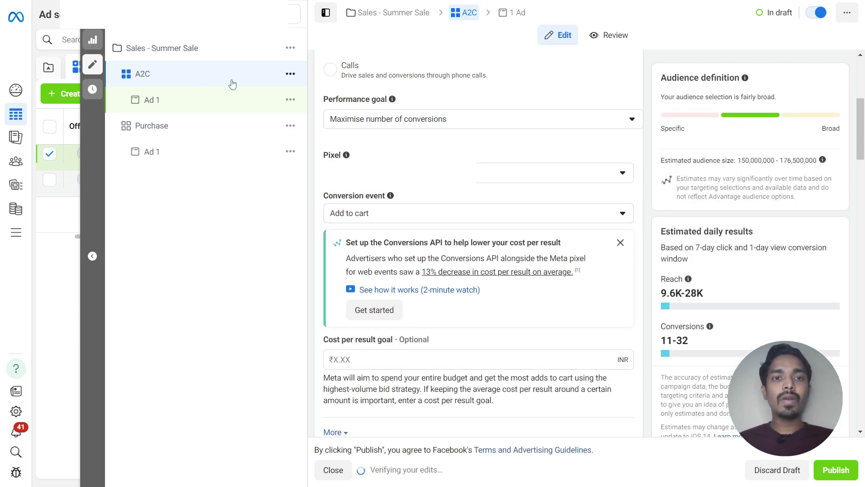
{"action": "scroll", "coordinate": [575, 233], "scroll_direction": "down", "scroll_amount": 10}
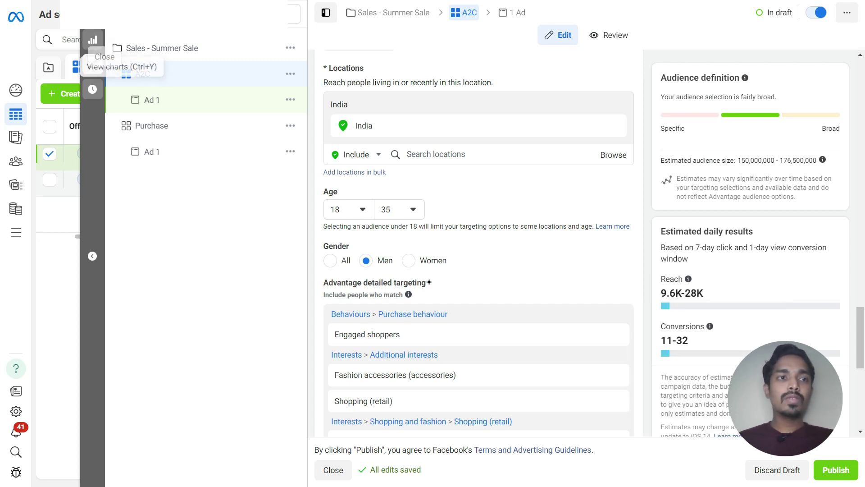
{"action": "left_click", "coordinate": [92, 64]}
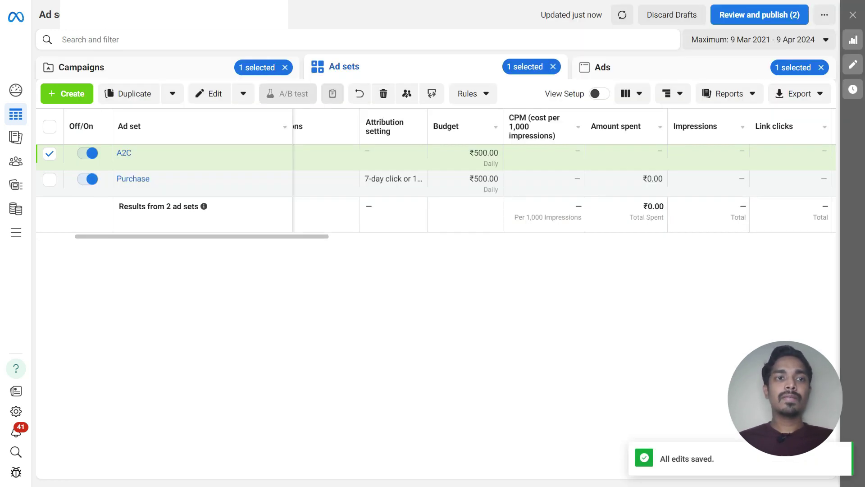
Publish the two draft items: the A2C ad set and its ad
{"action": "left_click", "coordinate": [746, 22]}
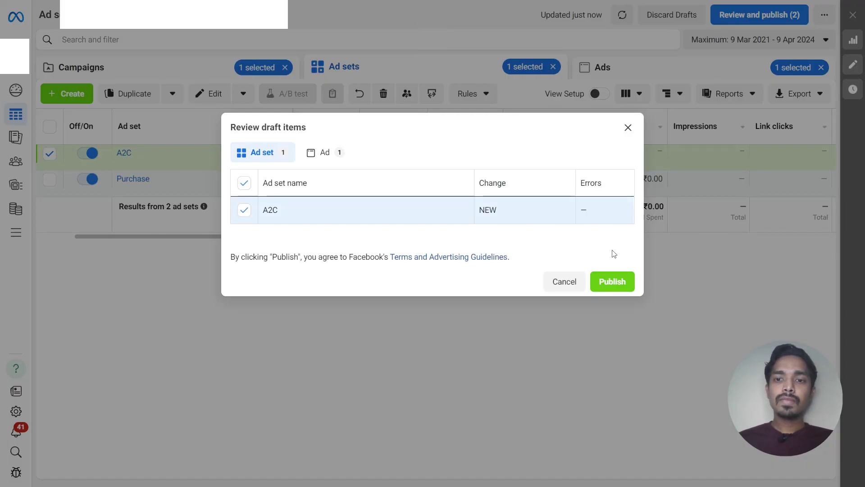
{"action": "left_click", "coordinate": [614, 281]}
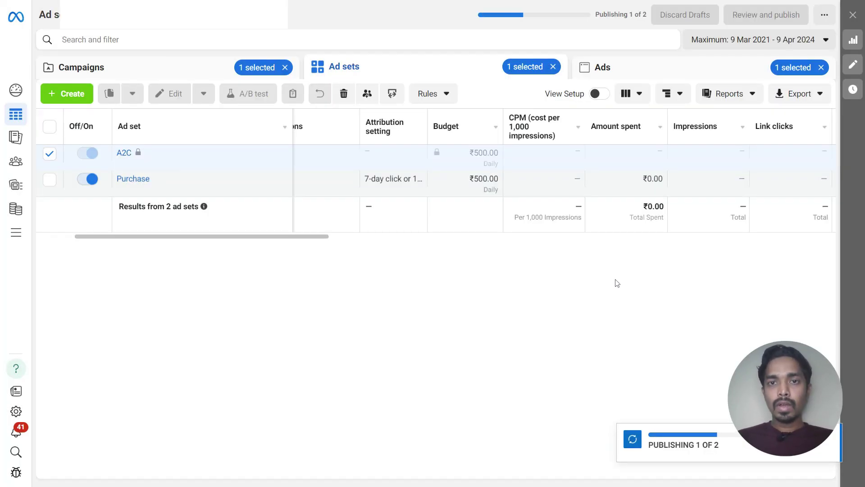